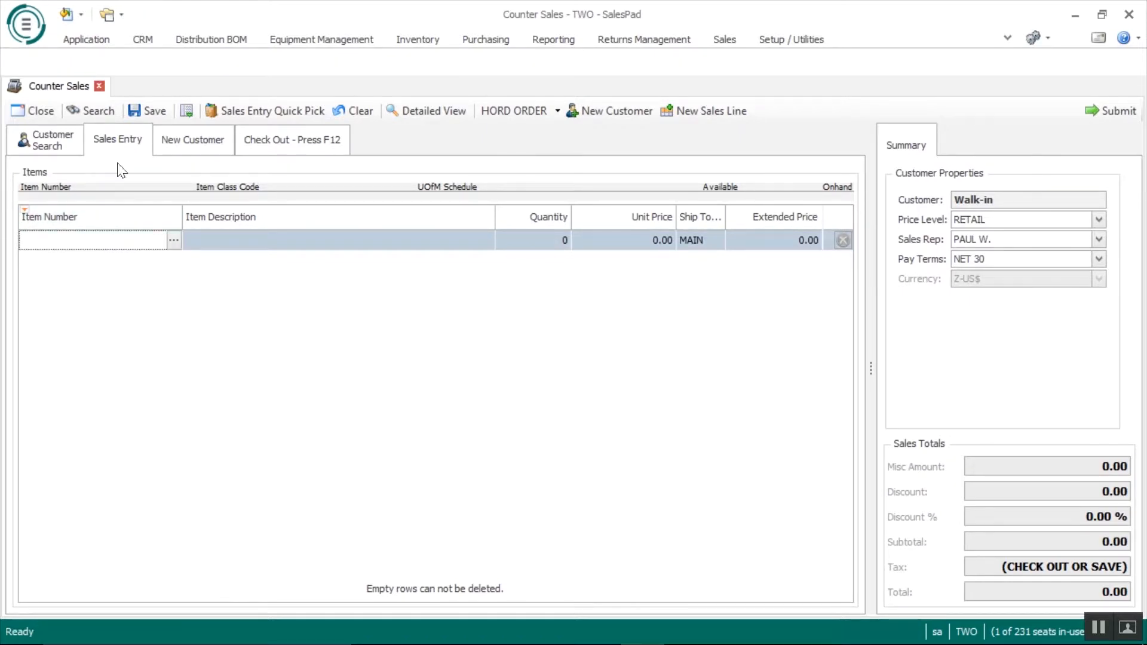
- Look up all inventory items for the empty sales line and view the additional columns available for the results
click(173, 239)
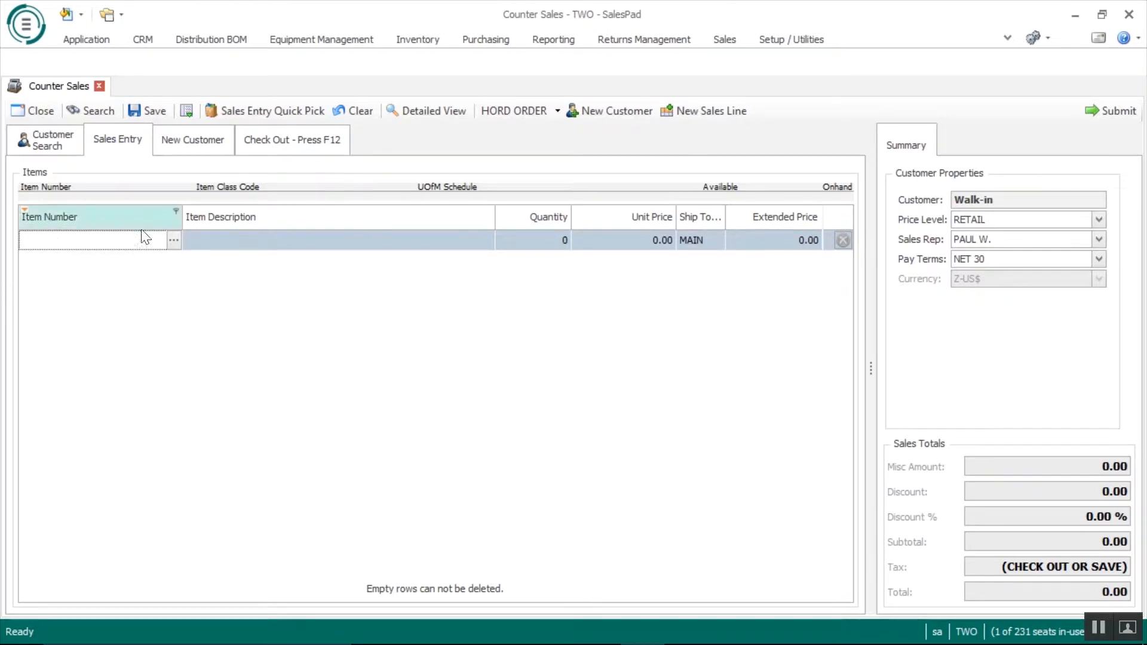
click(173, 240)
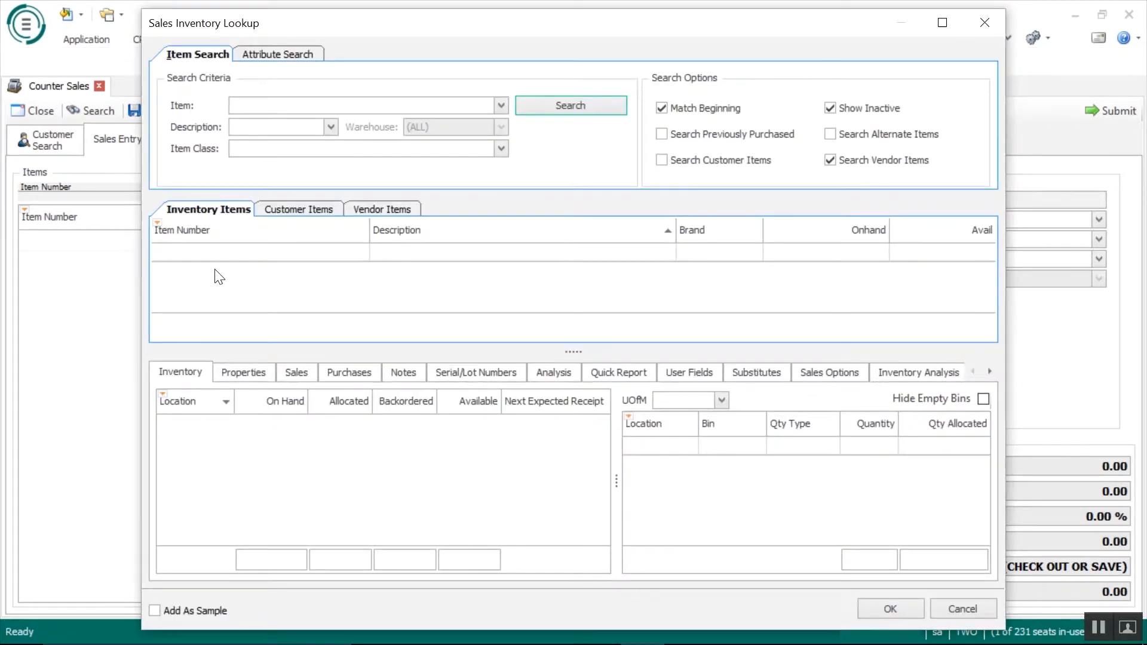
key(Return)
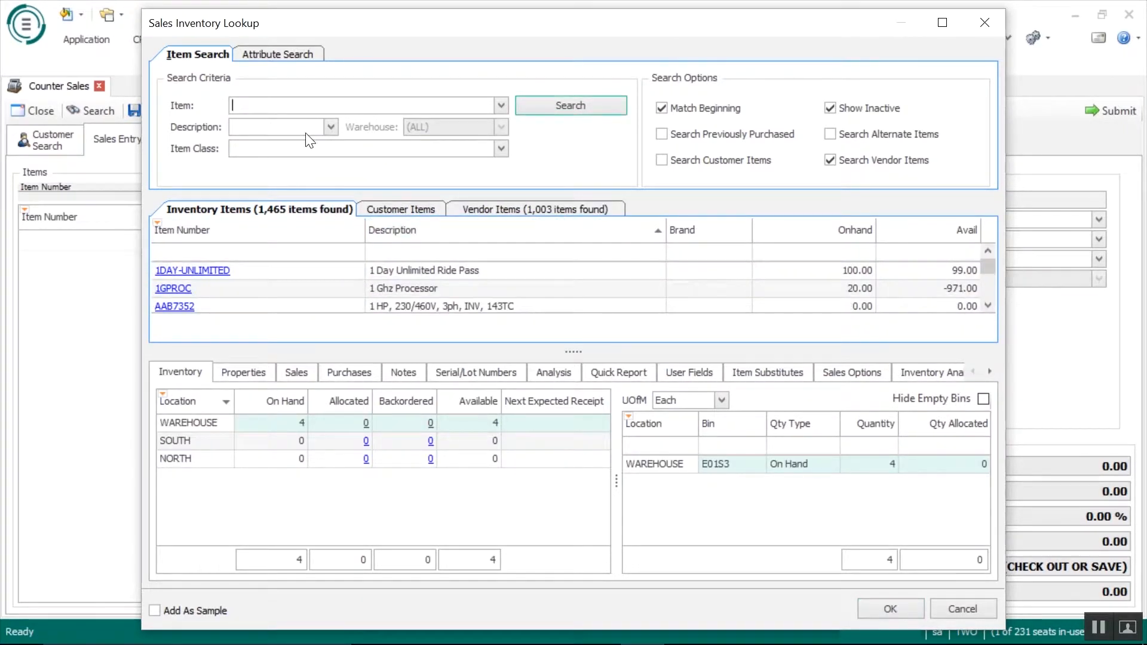
click(415, 250)
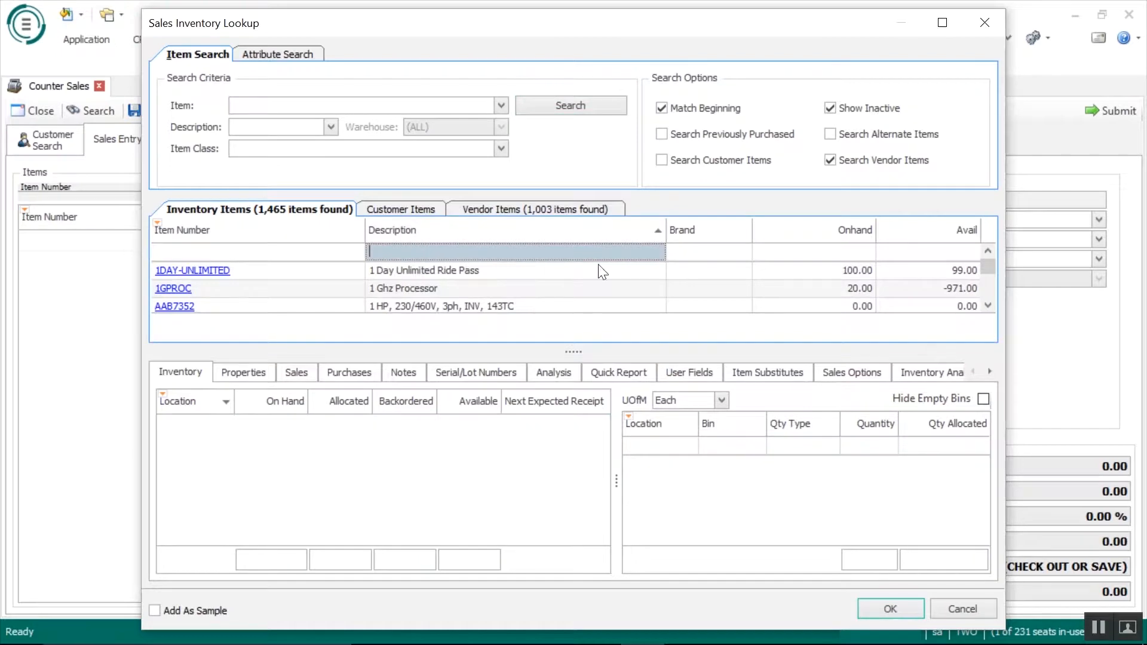
right_click(722, 232)
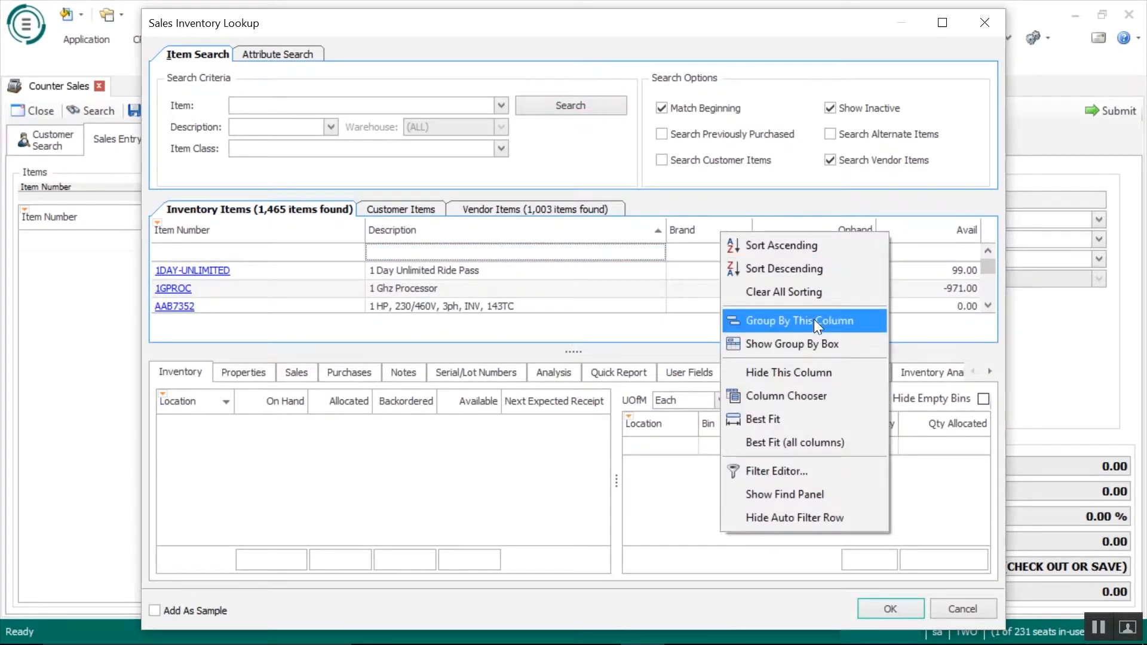
click(803, 395)
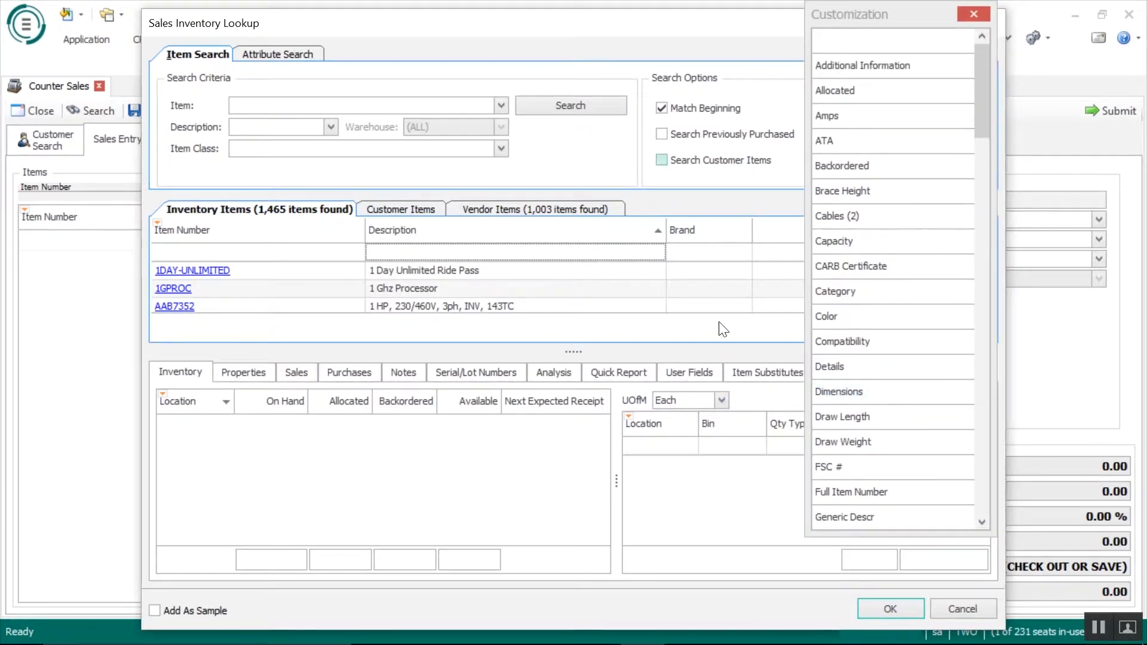
click(973, 15)
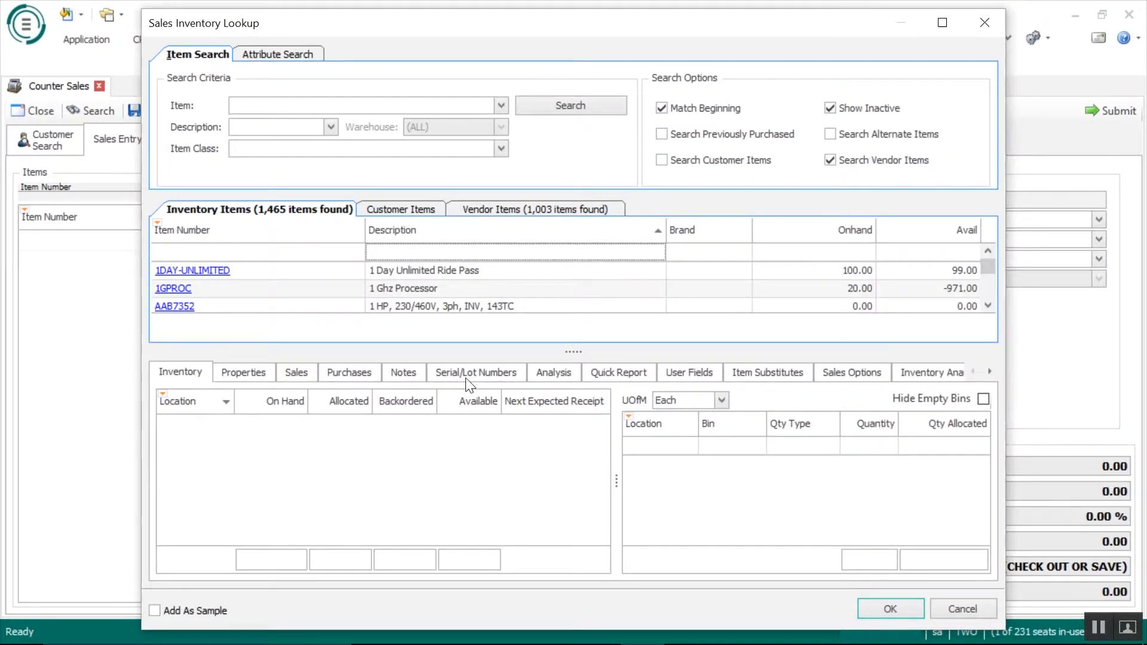
- Filter the inventory descriptions by "Button" and examine the stock details of the 1/4-20 x 1" Button Head - Zinc item without adding it
click(269, 253)
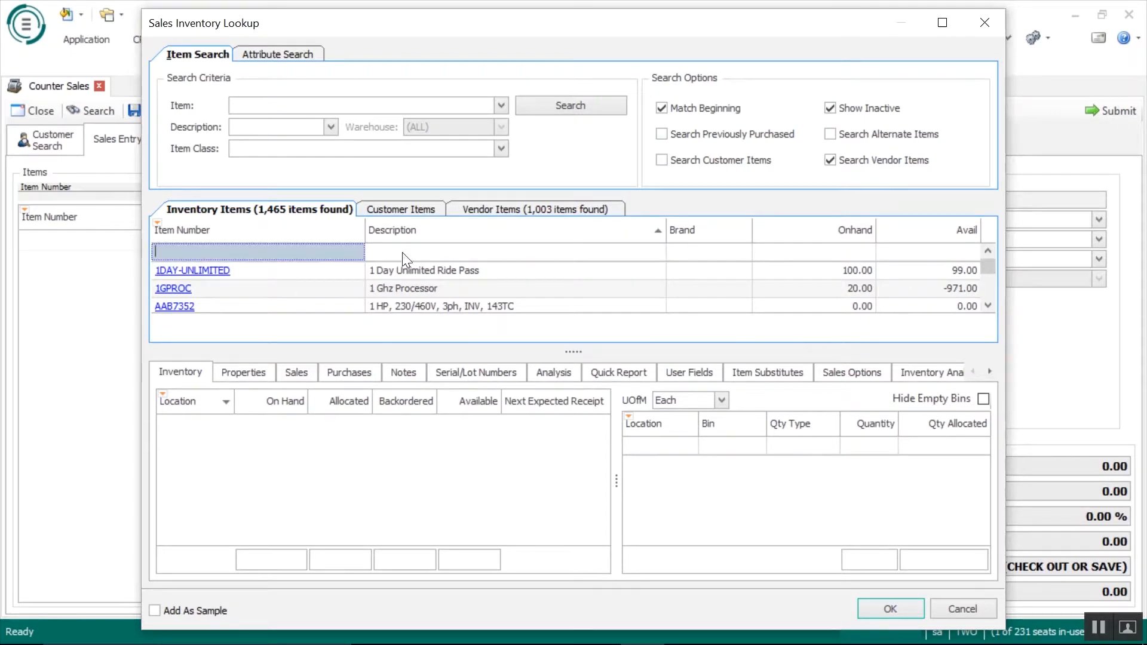
click(427, 232)
click(423, 252)
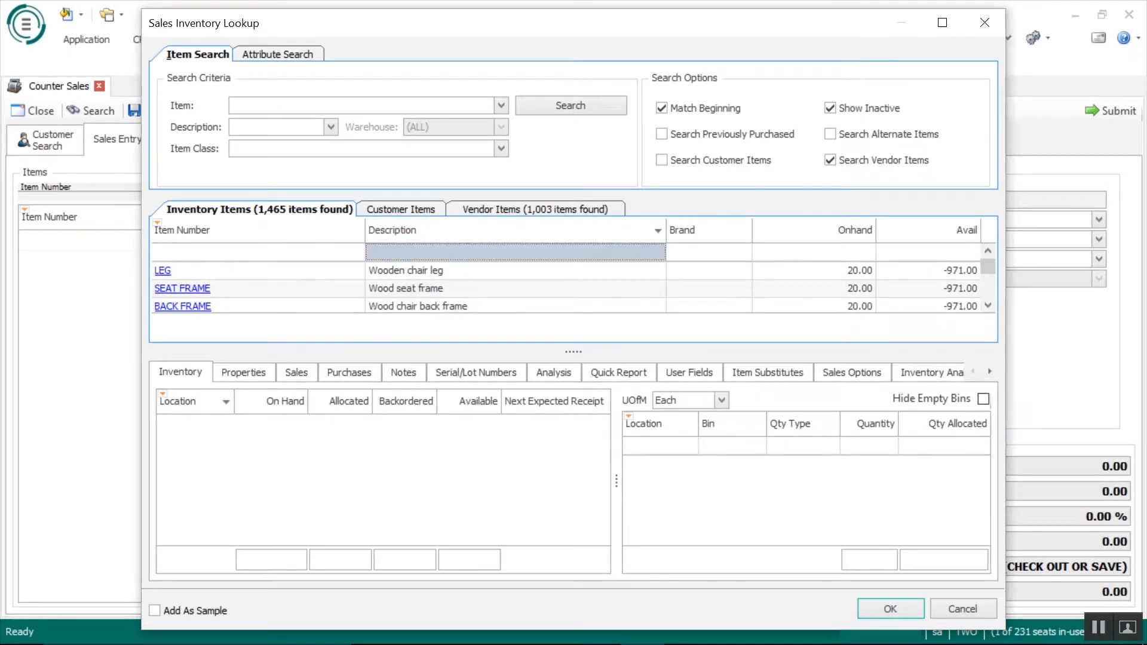
text(Button)
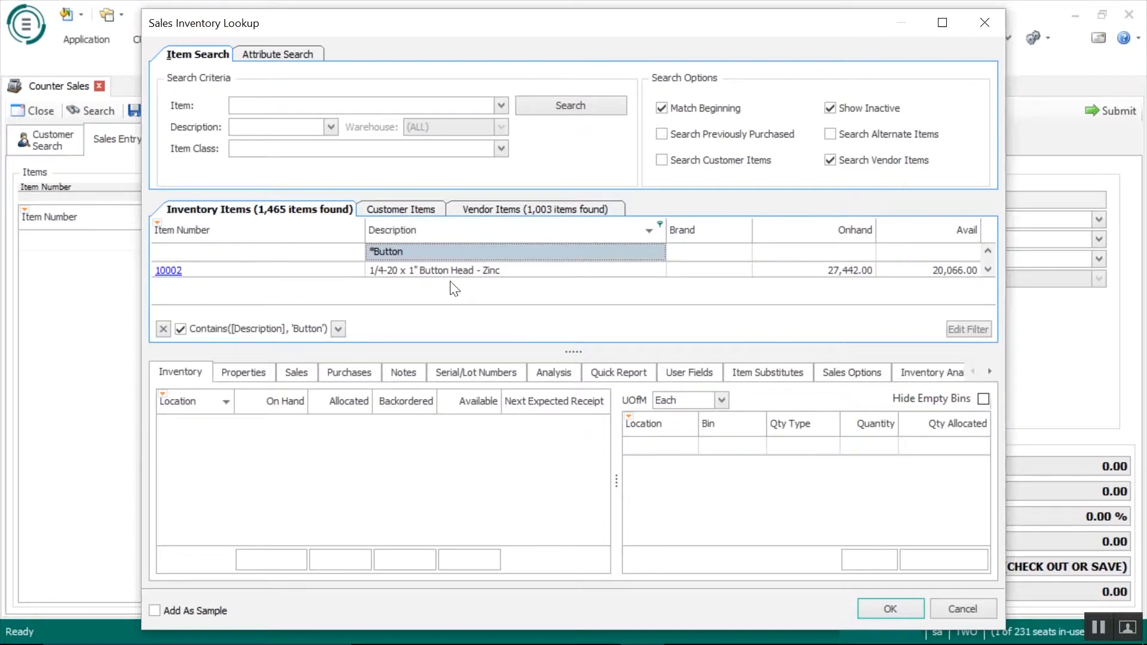
click(454, 274)
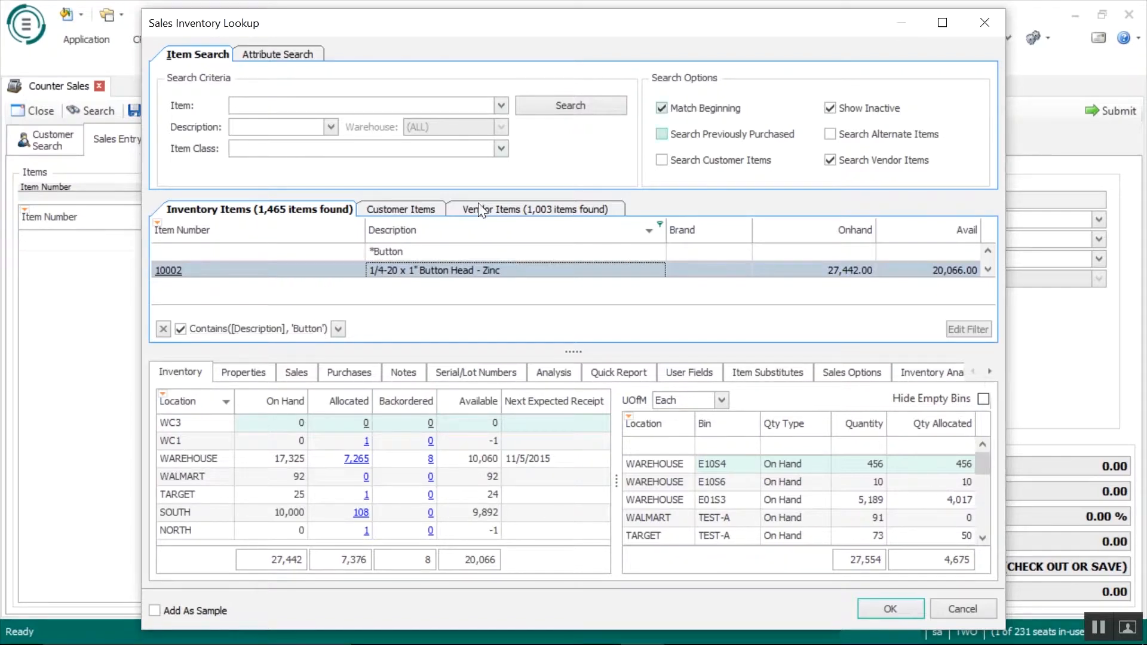
click(984, 23)
- Add item HD-20 to the walk-in sale and raise its quantity to 4
click(82, 239)
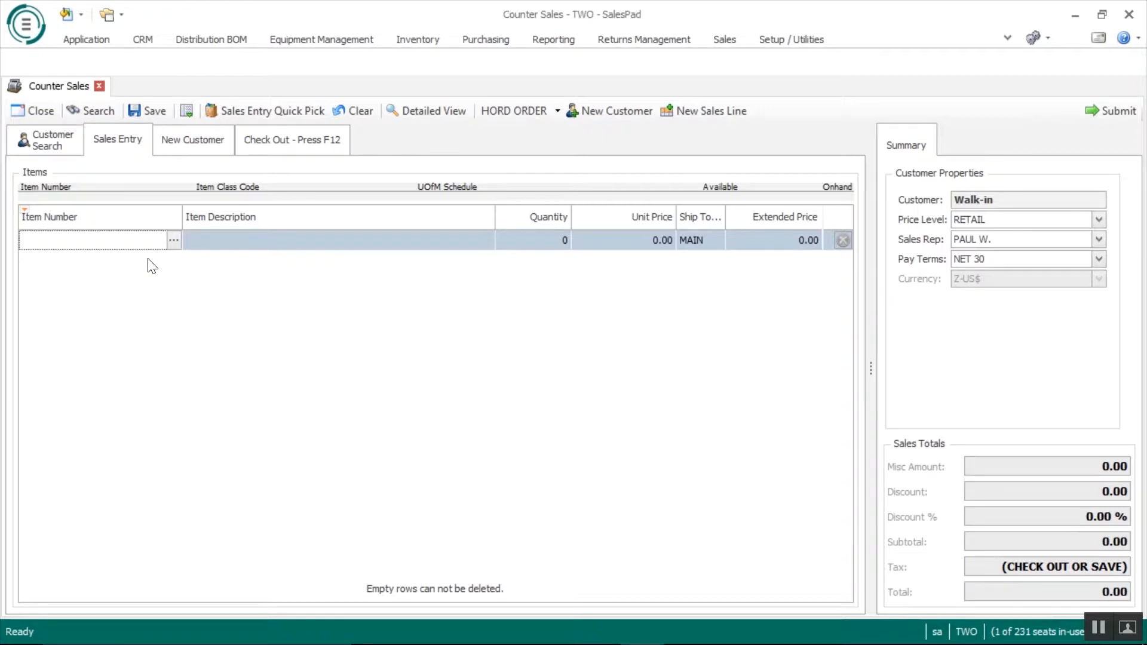
text(HD-20)
key(Return)
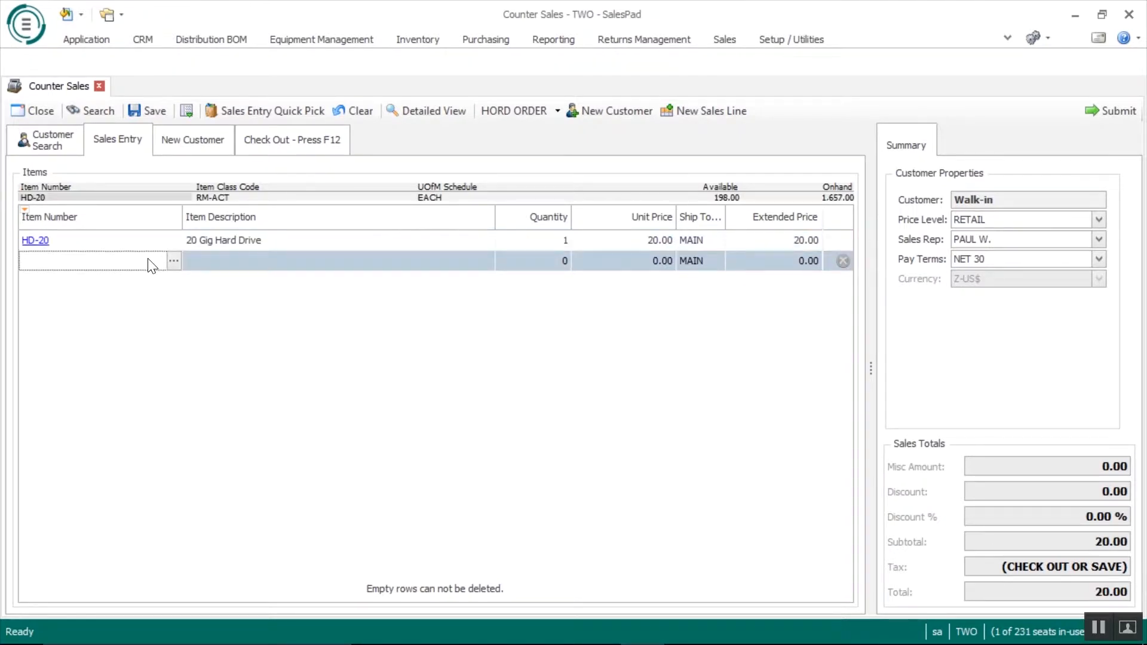
key(plus)
key(plus)
key(plus)
- Add four 5/16-18 x 2 3/4" Socket Head Cap Screws from the Fasteners category with Sales Entry Quick Pick
click(249, 113)
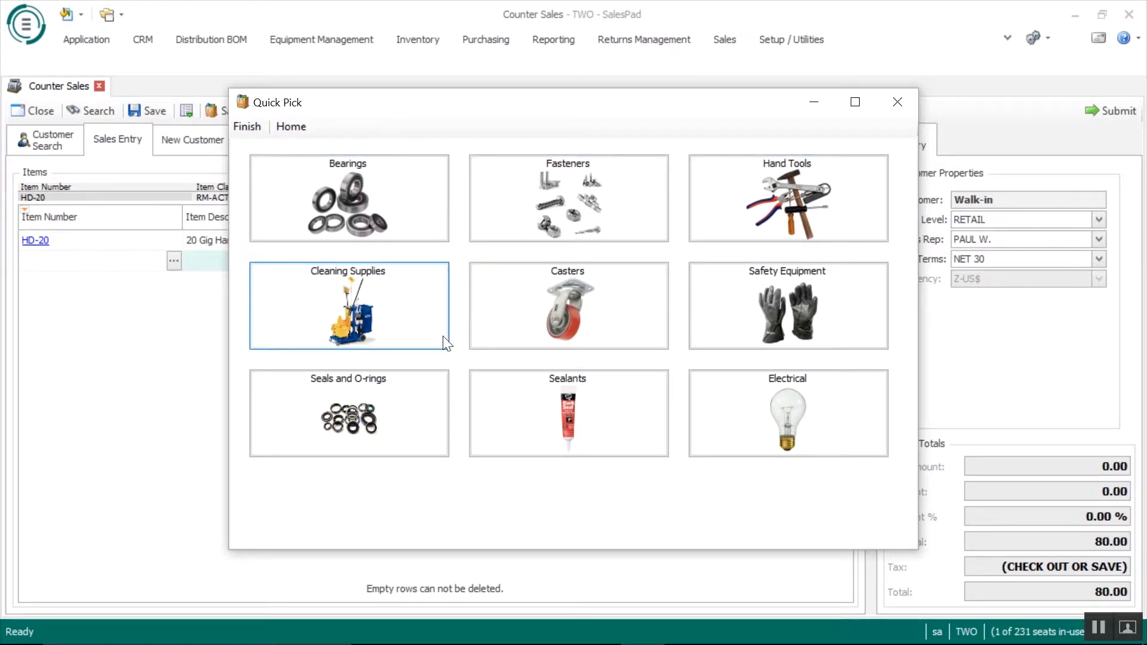
click(558, 196)
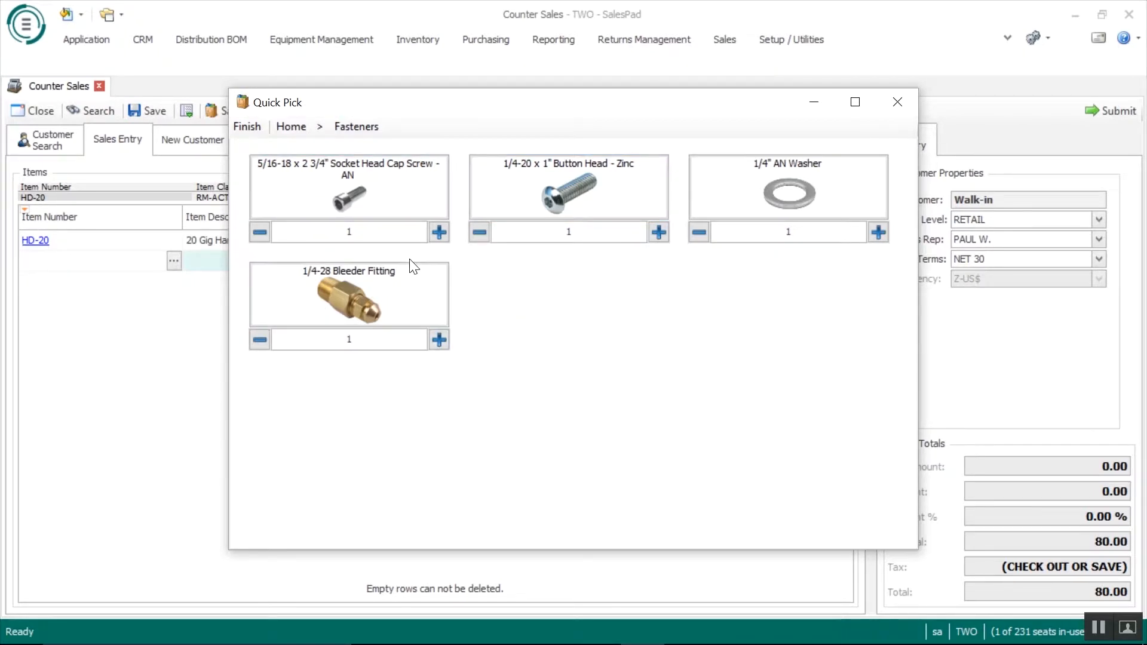
click(438, 233)
click(438, 233)
click(439, 233)
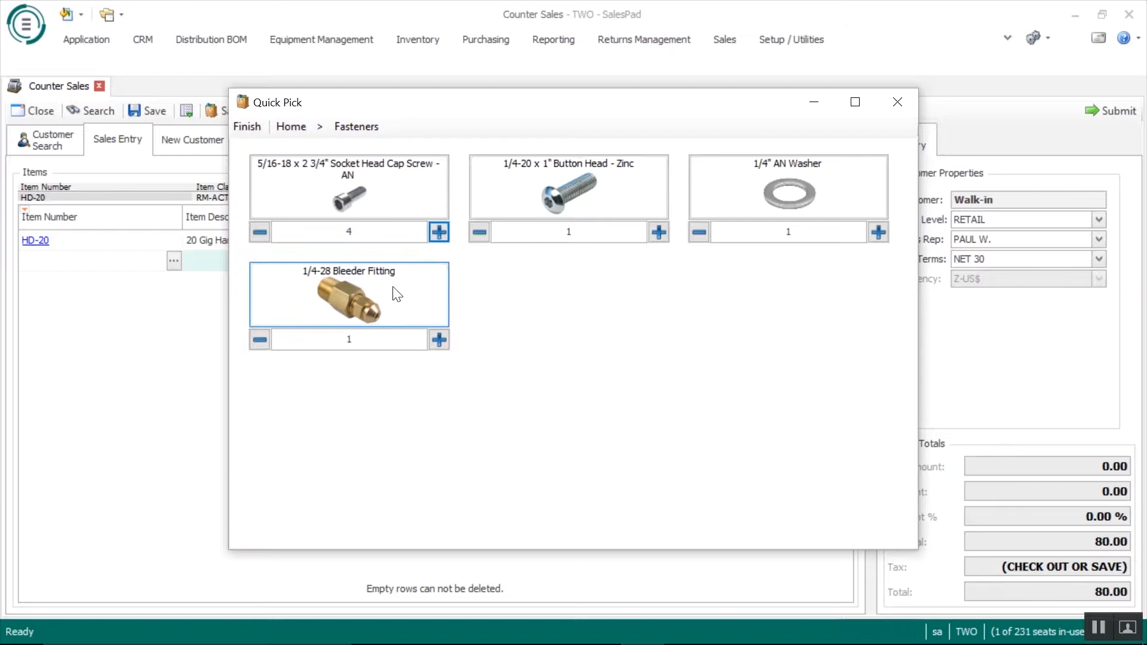
click(349, 196)
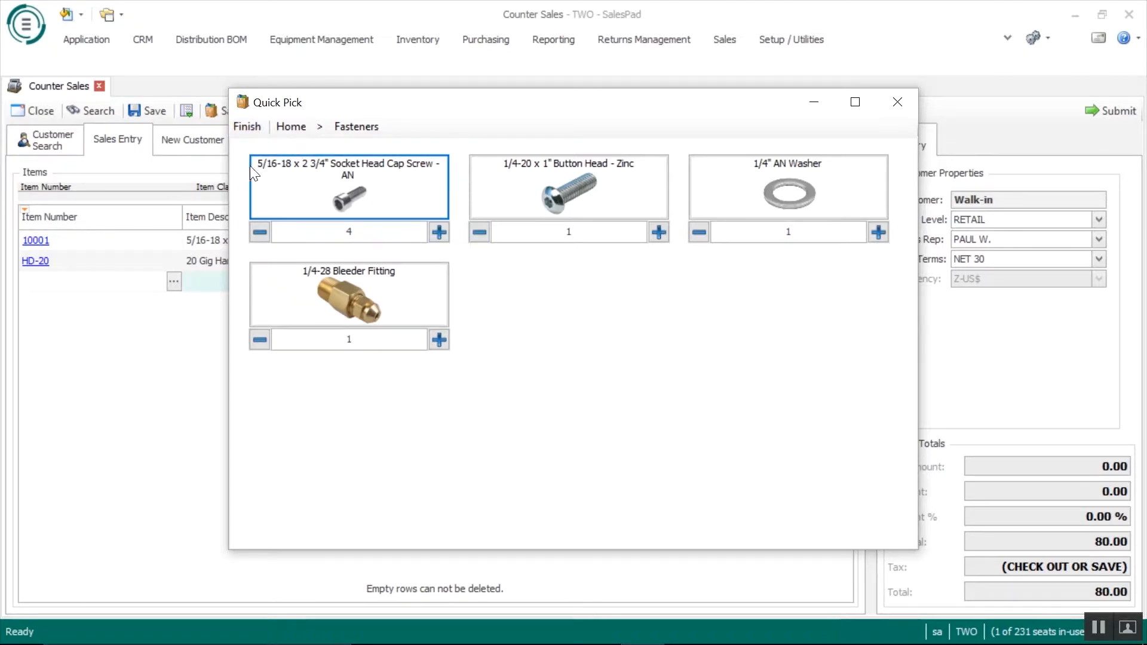
click(244, 127)
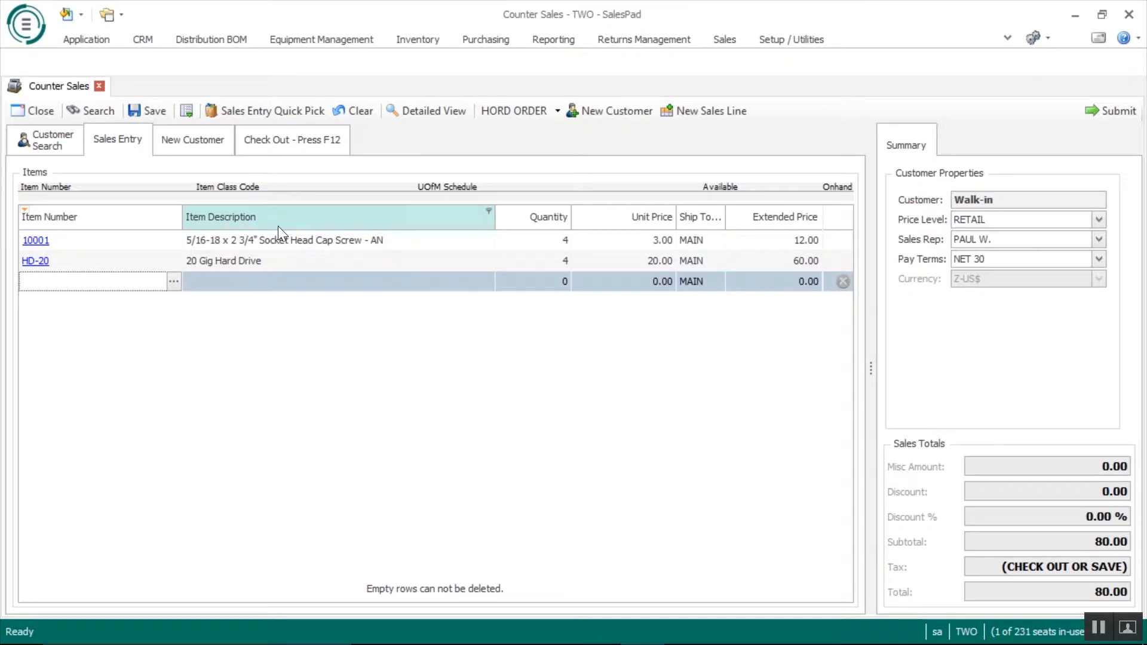
- Proceed to check out for the walk-in order and resize the area showing the total and change
click(302, 143)
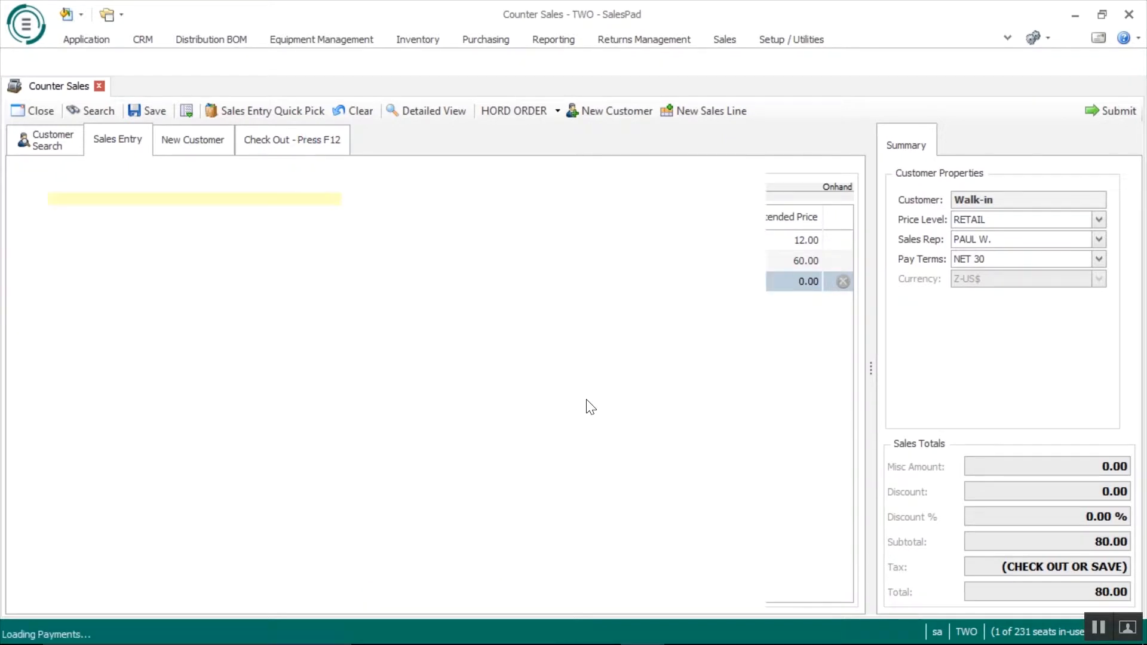
drag(771, 384, 632, 366)
drag(628, 367, 591, 381)
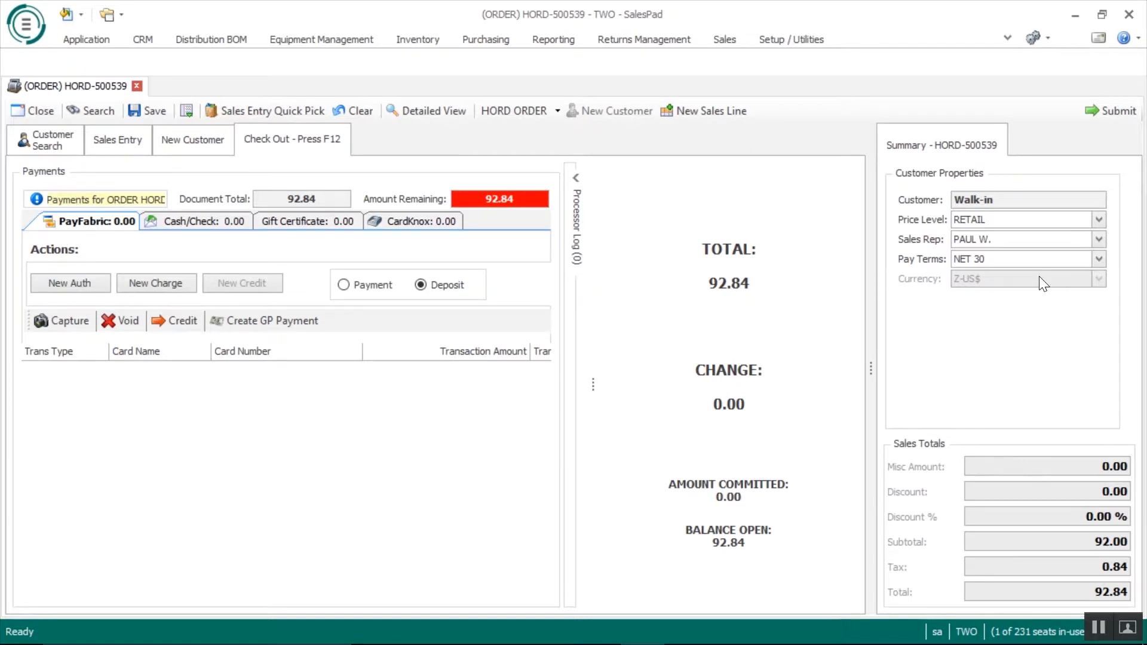
- Record a cash payment with 100 tendered for the walk-in order
click(207, 221)
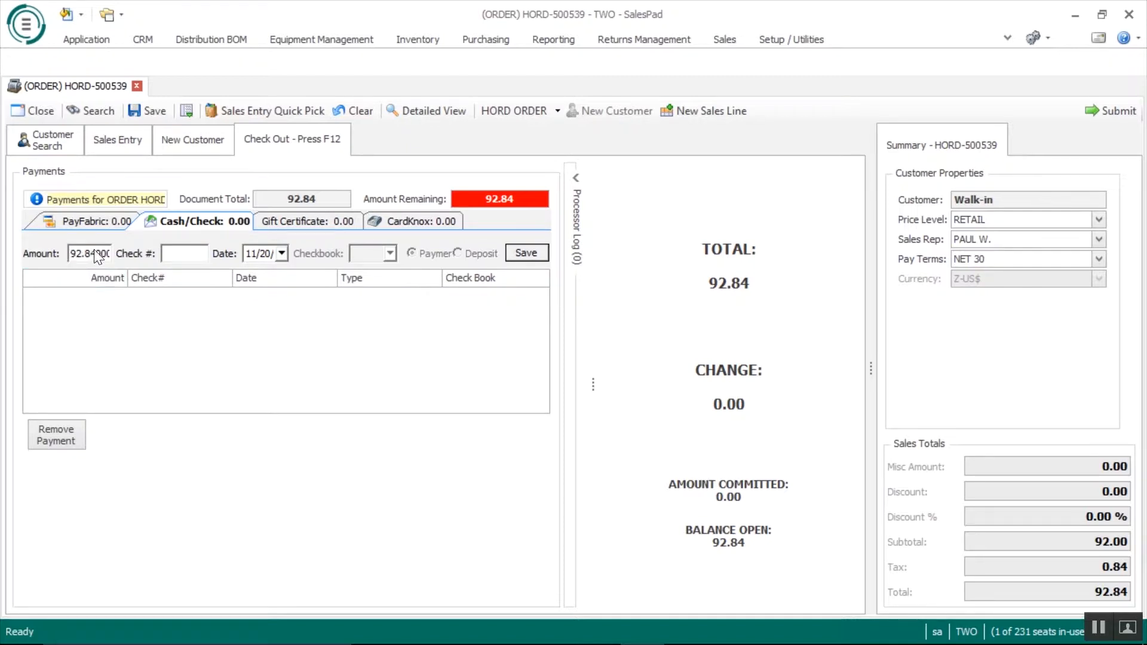
key(Right)
key(Right)
key(Right)
key(Right)
key(Right)
key(BackSpace)
key(BackSpace)
key(BackSpace)
key(BackSpace)
key(BackSpace)
text(100)
key(Tab)
click(534, 258)
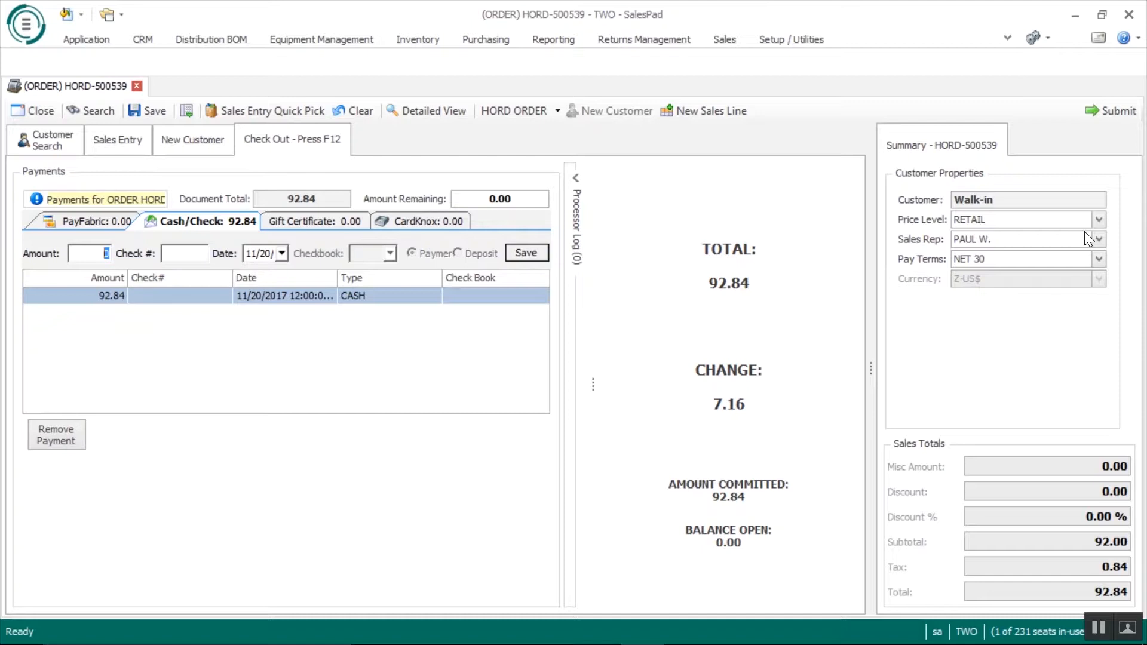
- Submit the paid walk-in order and acknowledge its move to the processing queues
click(1102, 109)
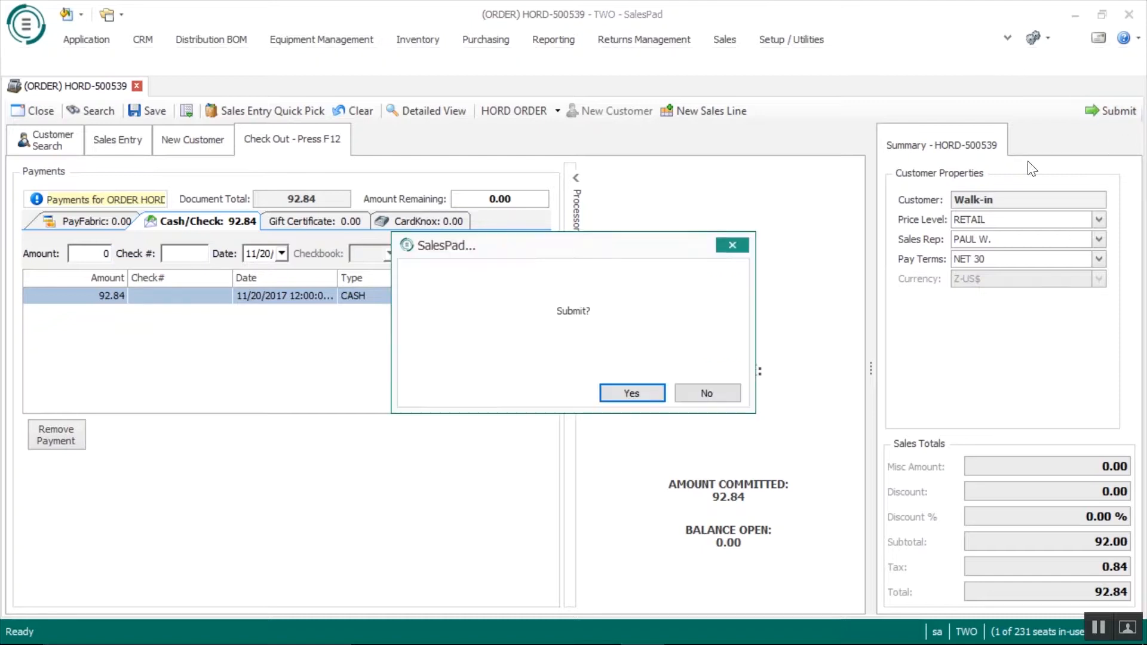
click(625, 389)
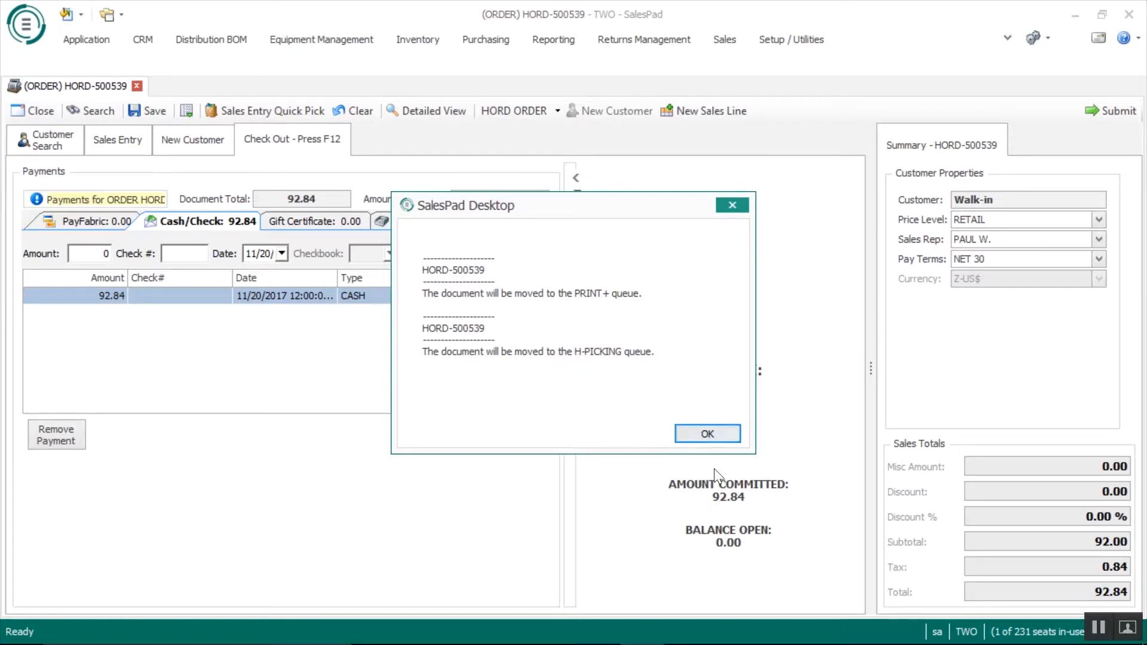
click(703, 431)
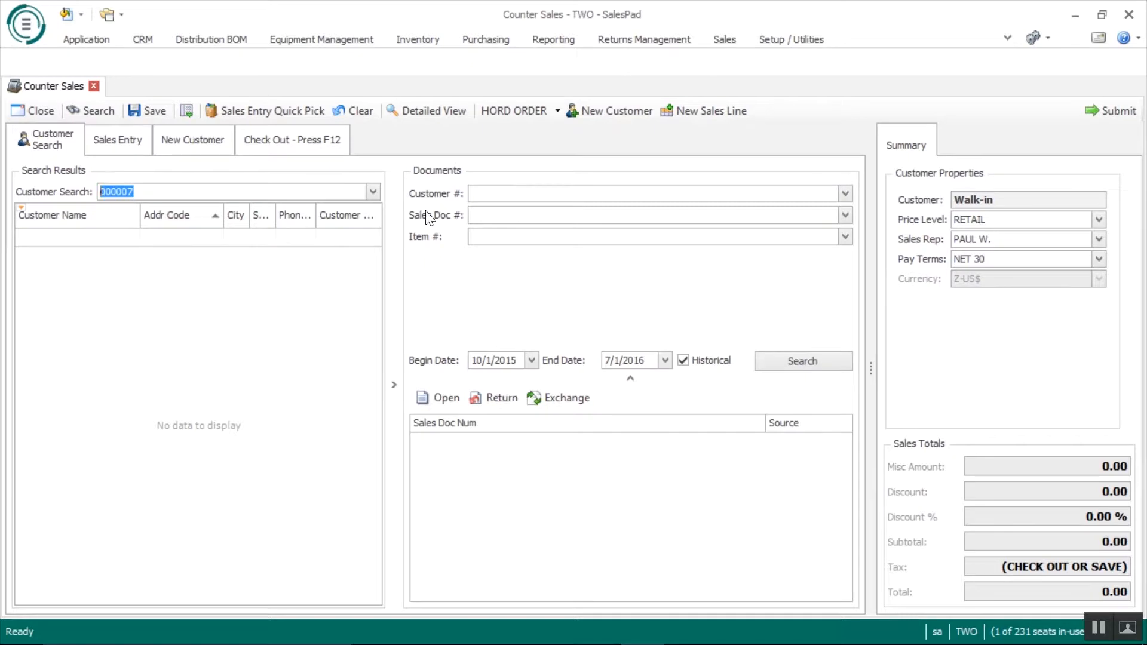
- Find the customer Aaron Fitz Electrical, browse its sales documents and start a sales entry for it
text(Aaron Fitz Electrical)
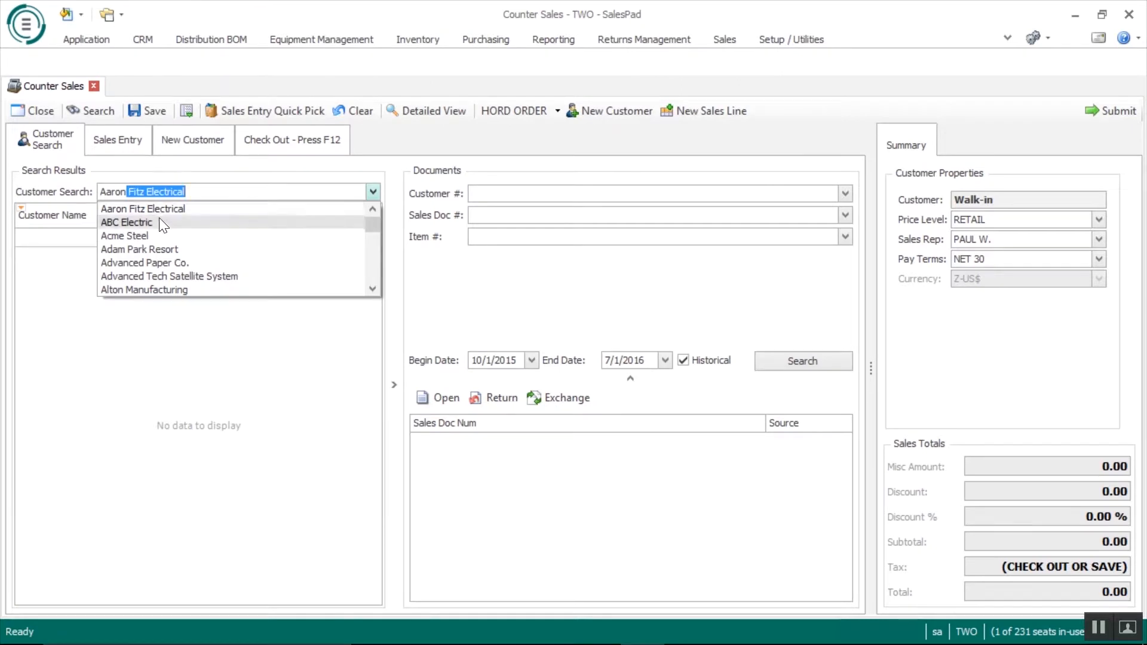
click(142, 209)
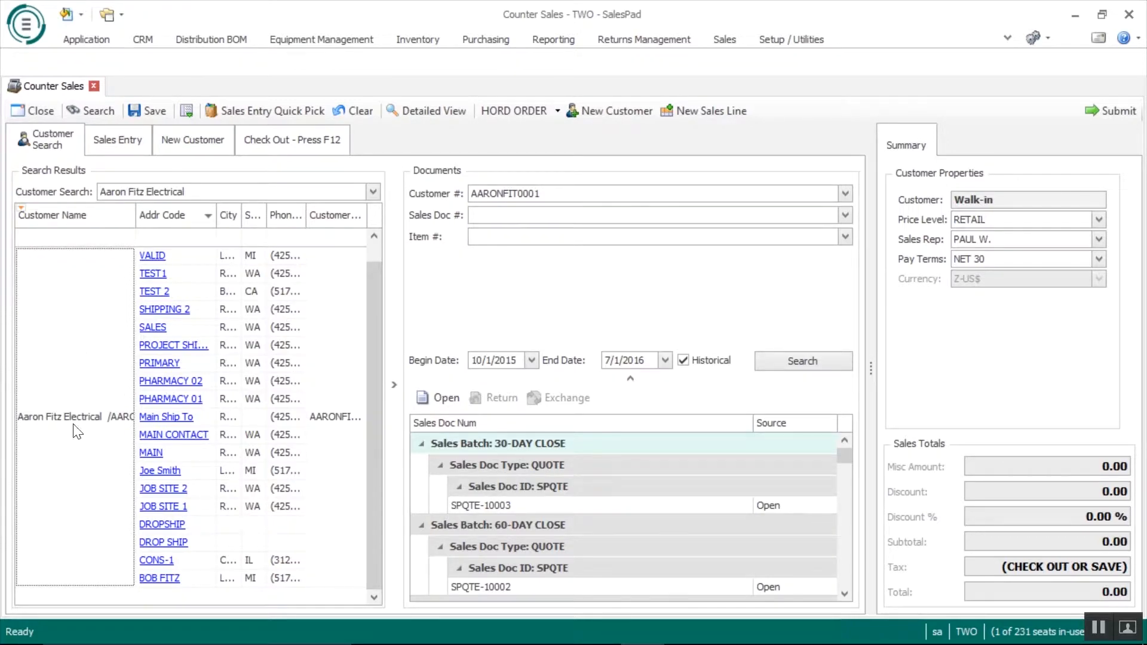
scroll(507, 448, down, 3)
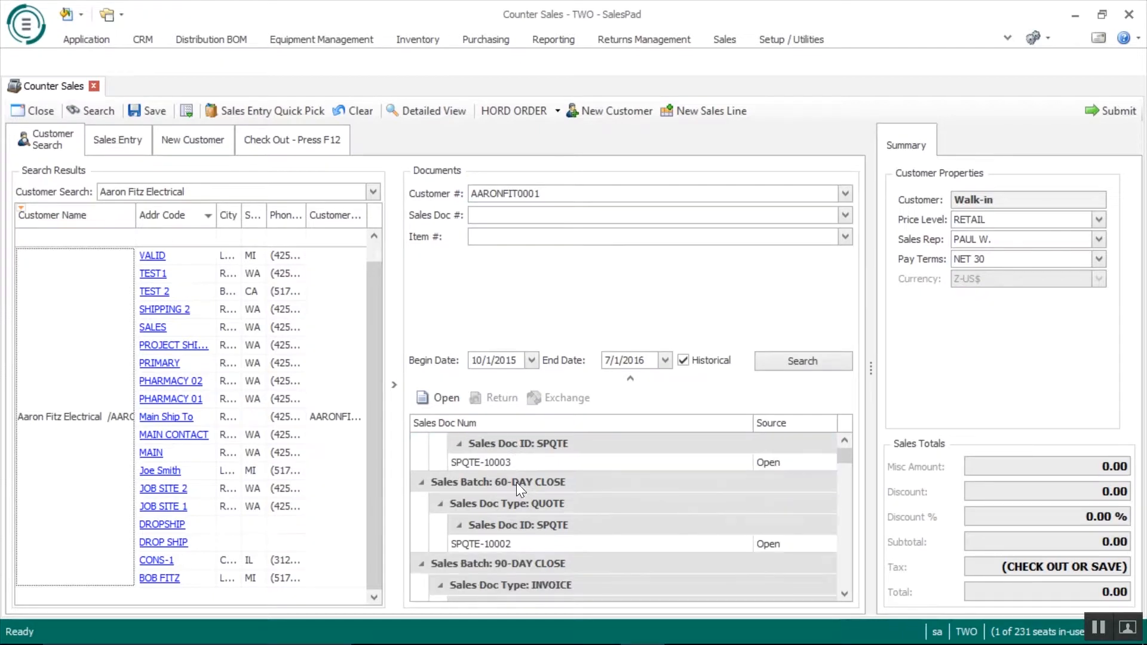
scroll(511, 475, down, 1)
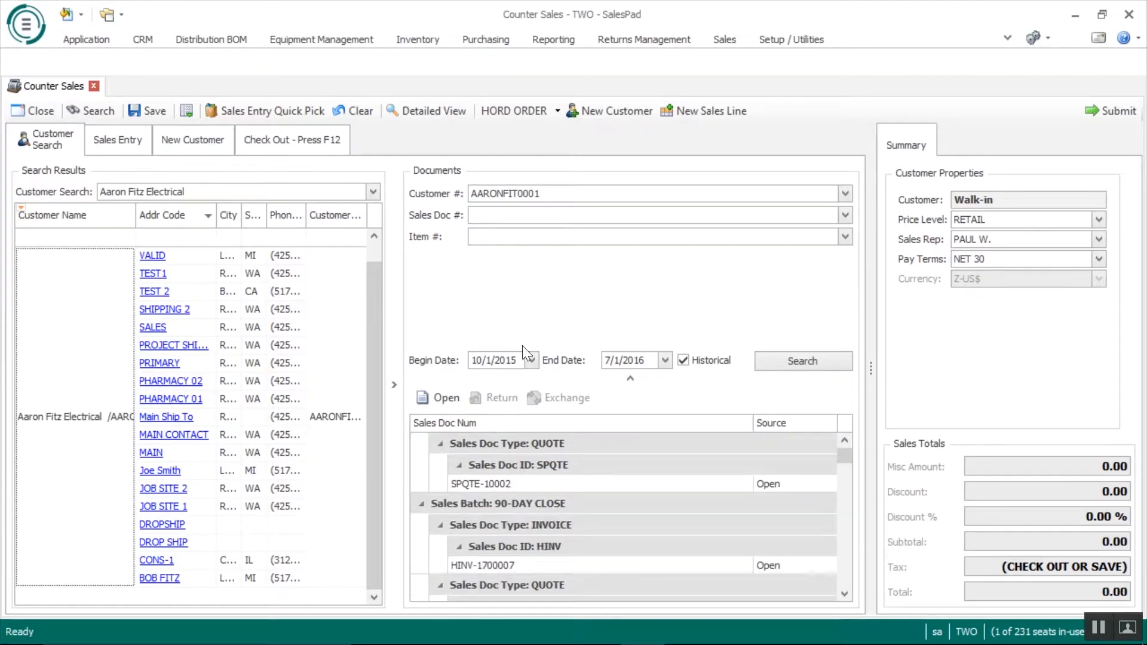
scroll(573, 489, down, 6)
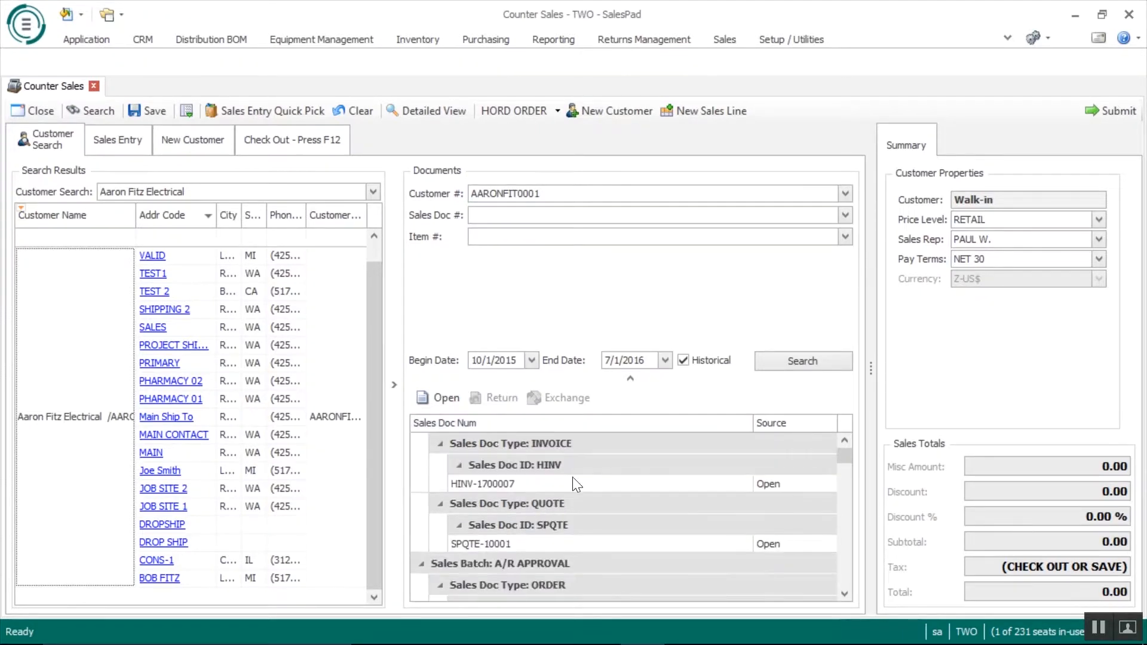
scroll(624, 522, down, 5)
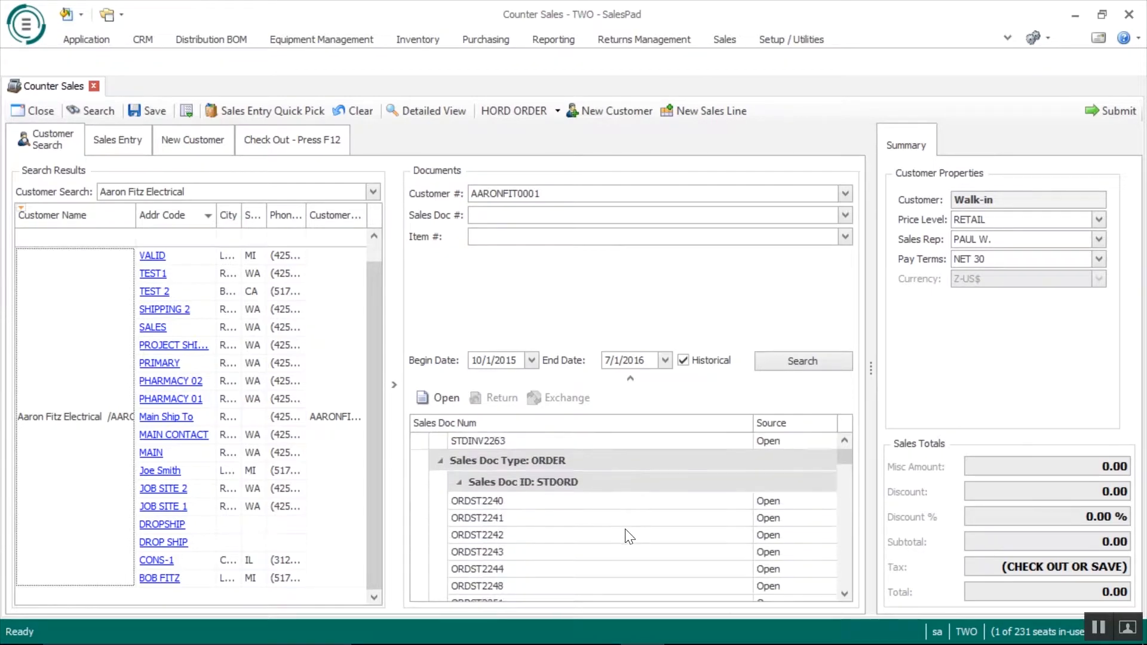
double_click(87, 417)
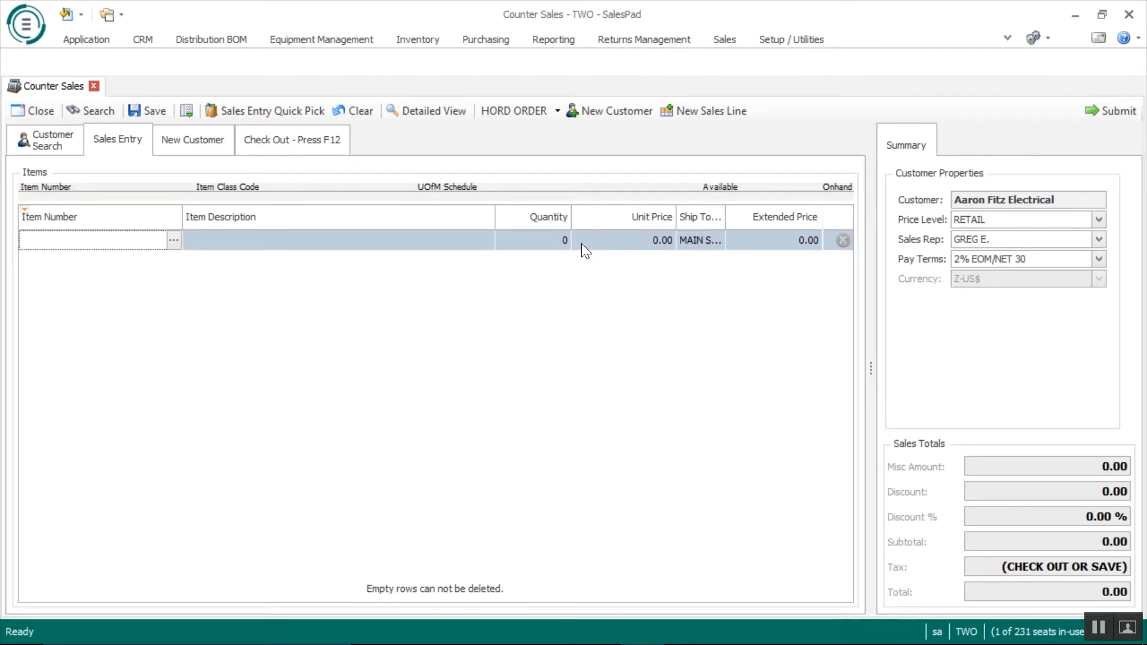
- Add item HD-20 with a quantity of 3 to the Aaron Fitz Electrical order
click(142, 242)
text(HD-20)
key(Return)
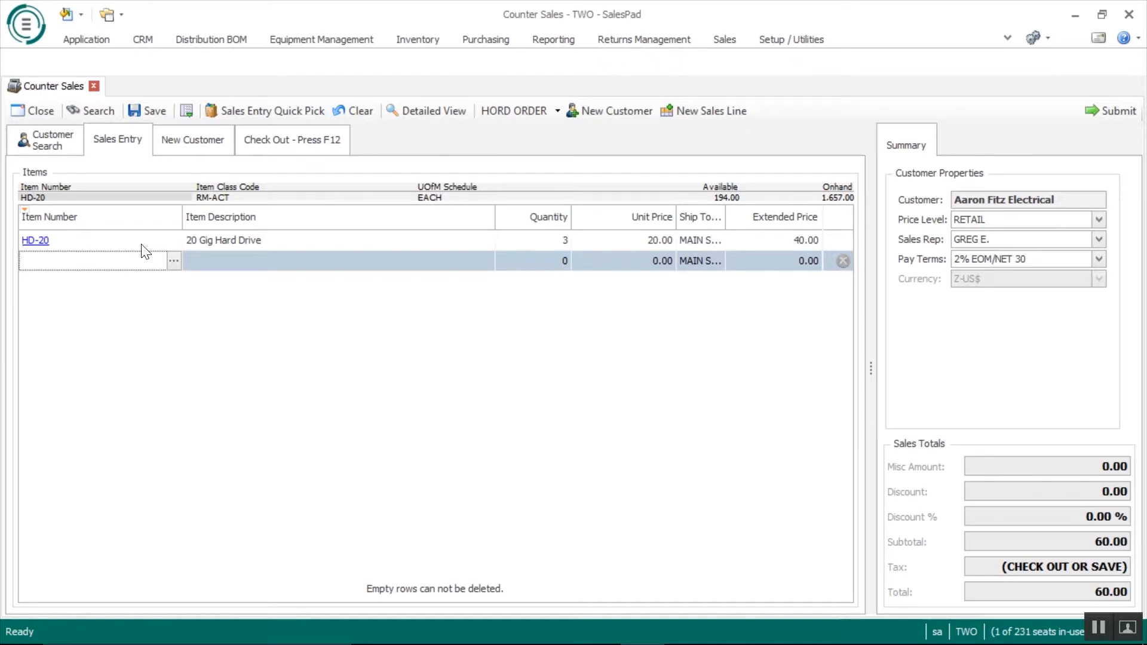
- Check out the Aaron Fitz Electrical order by charging 60.00 as a PayFabric payment to the stored Visa card
click(289, 141)
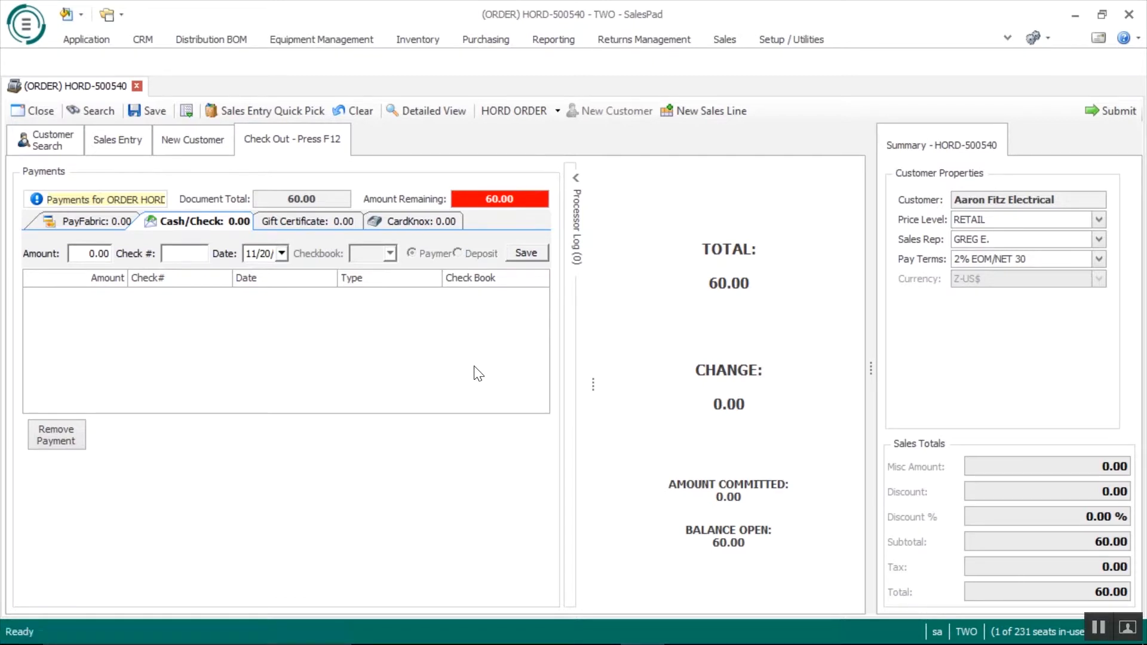
click(97, 222)
click(344, 285)
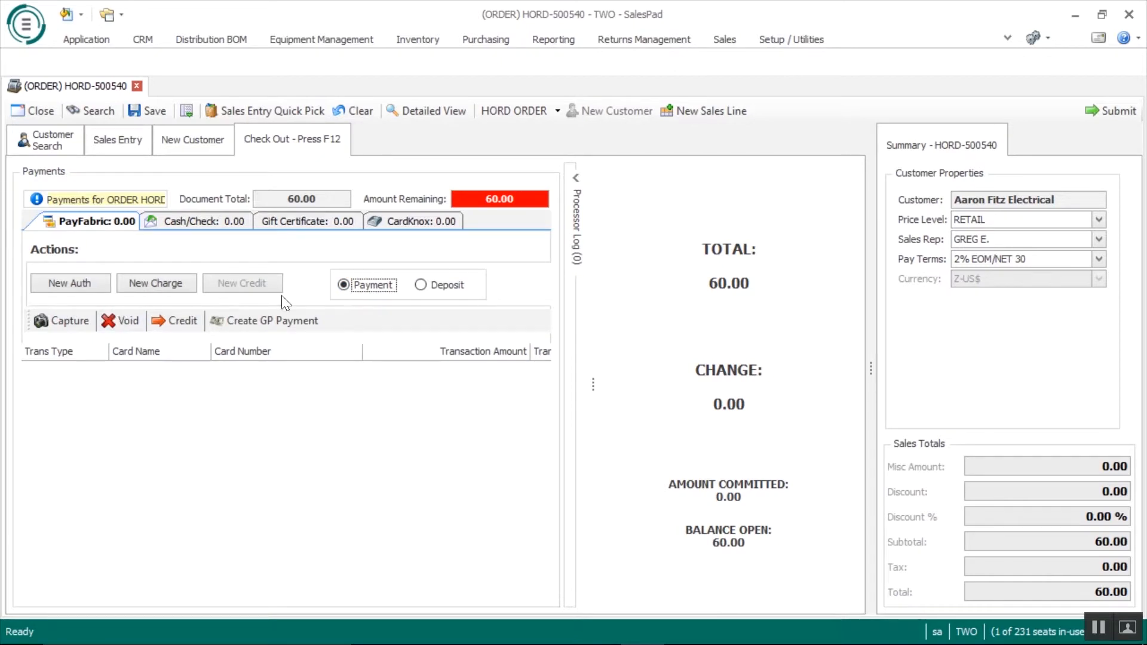
click(156, 283)
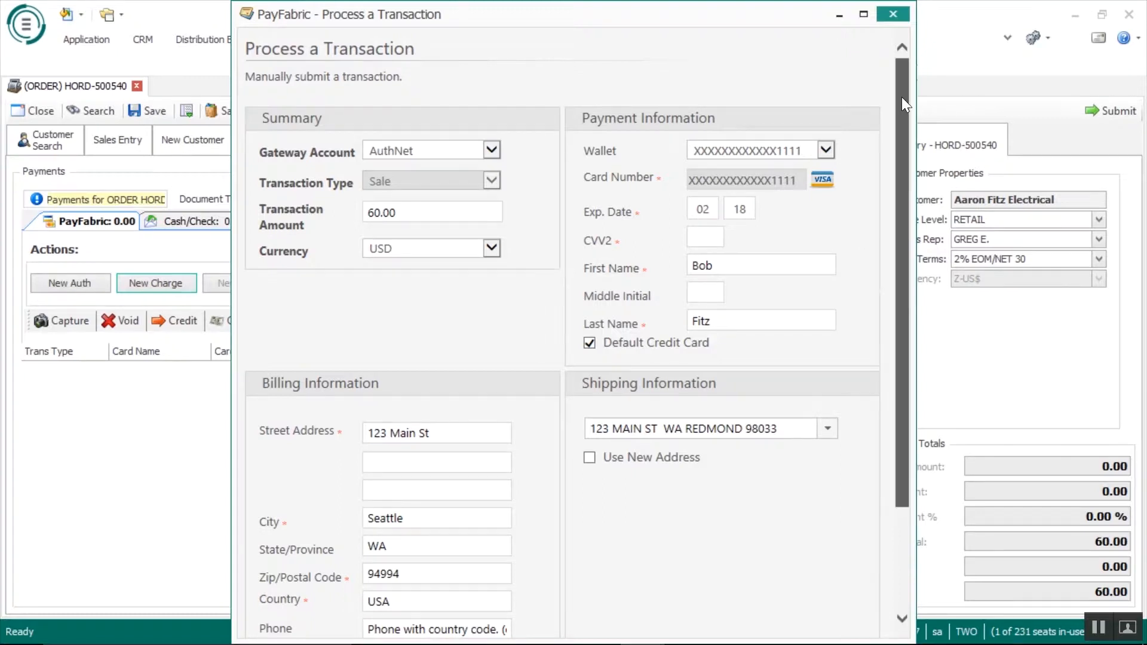
drag(902, 97, 908, 246)
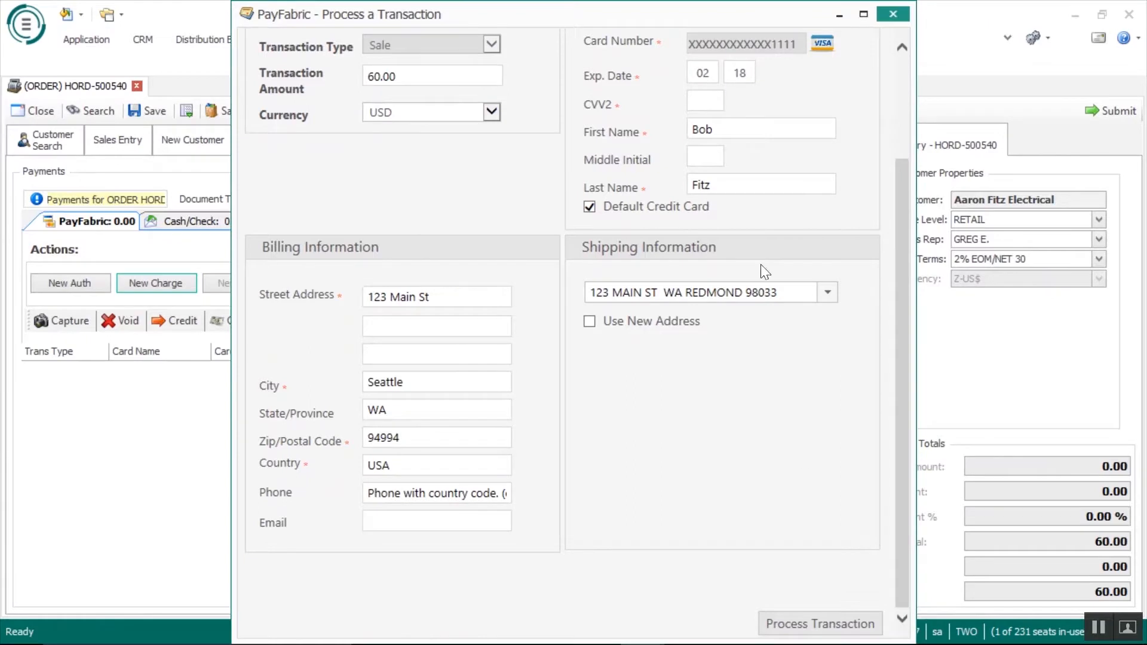
mouse_move(815, 627)
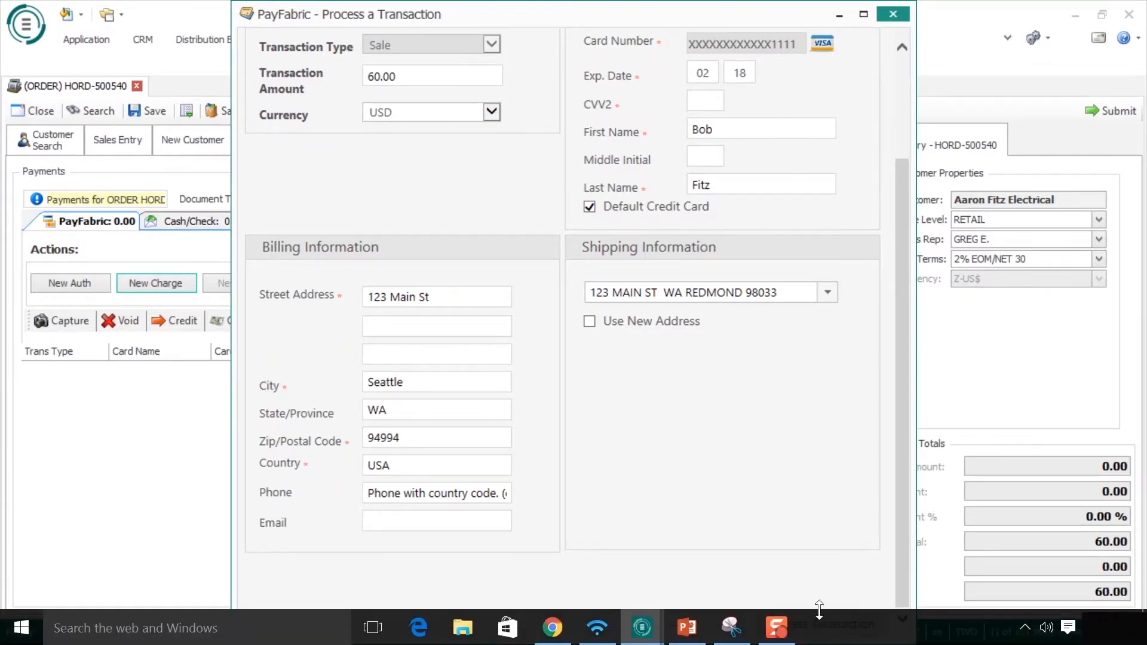
click(810, 623)
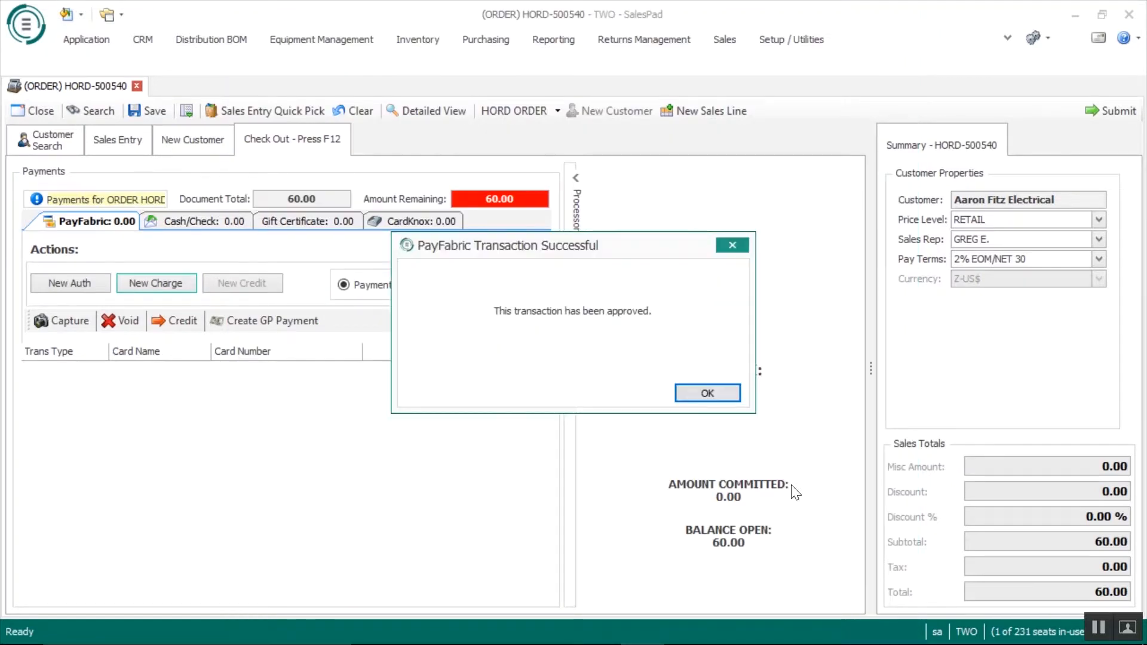
click(707, 392)
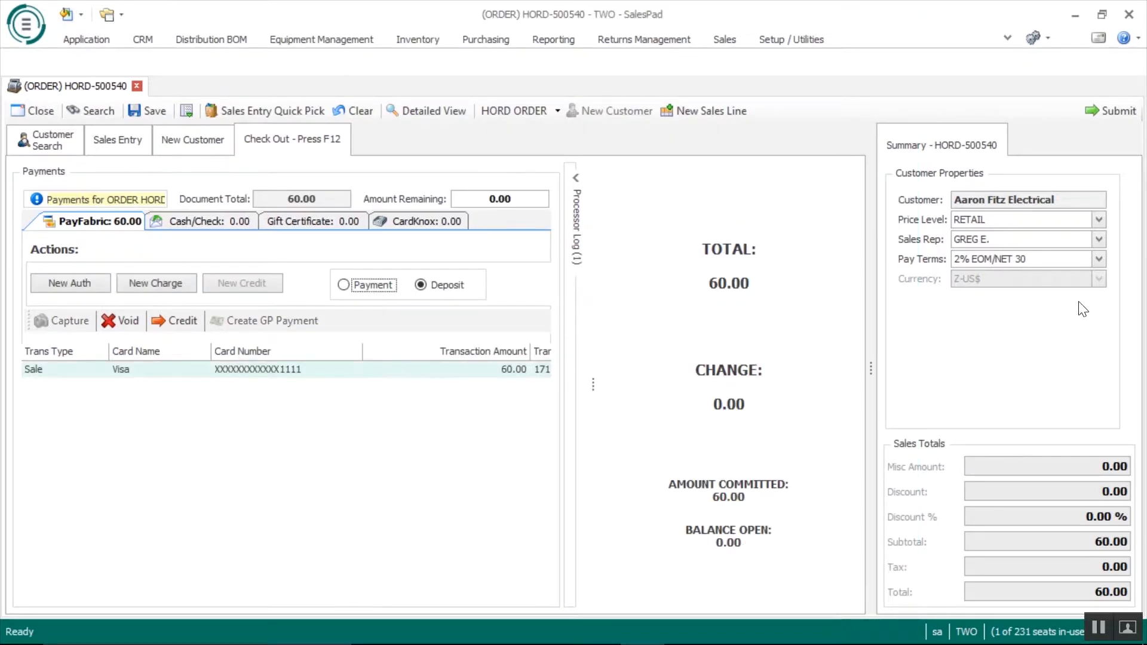
- Submit the paid Aaron Fitz Electrical order and acknowledge its move to the PRINT+ and H-PICKING queues
click(1108, 121)
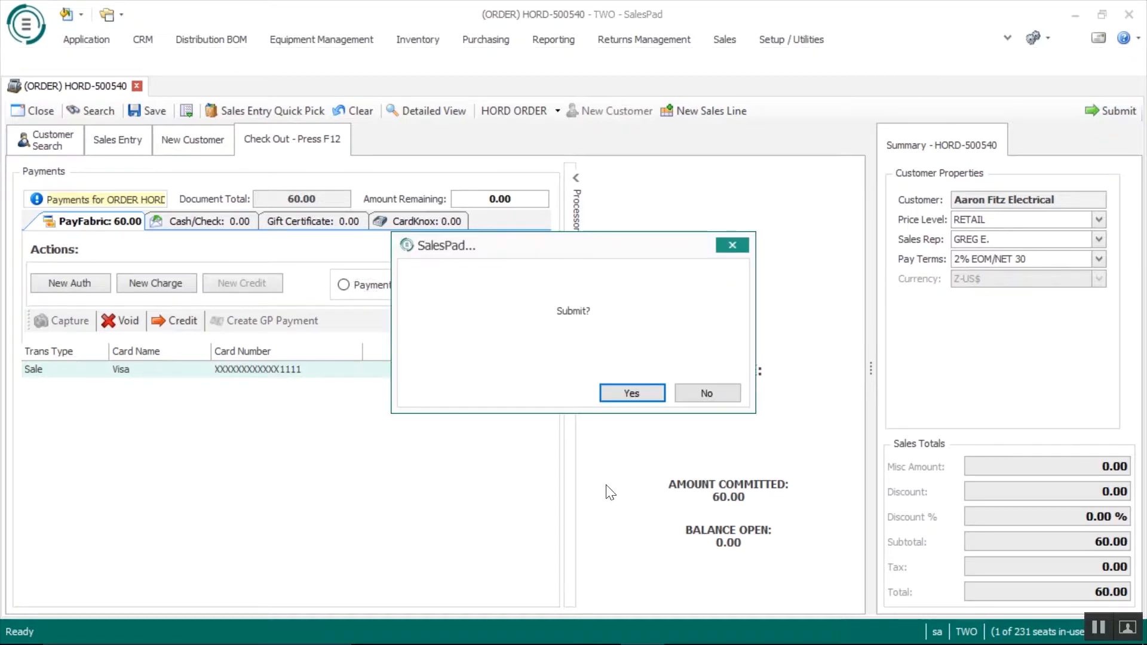
click(625, 392)
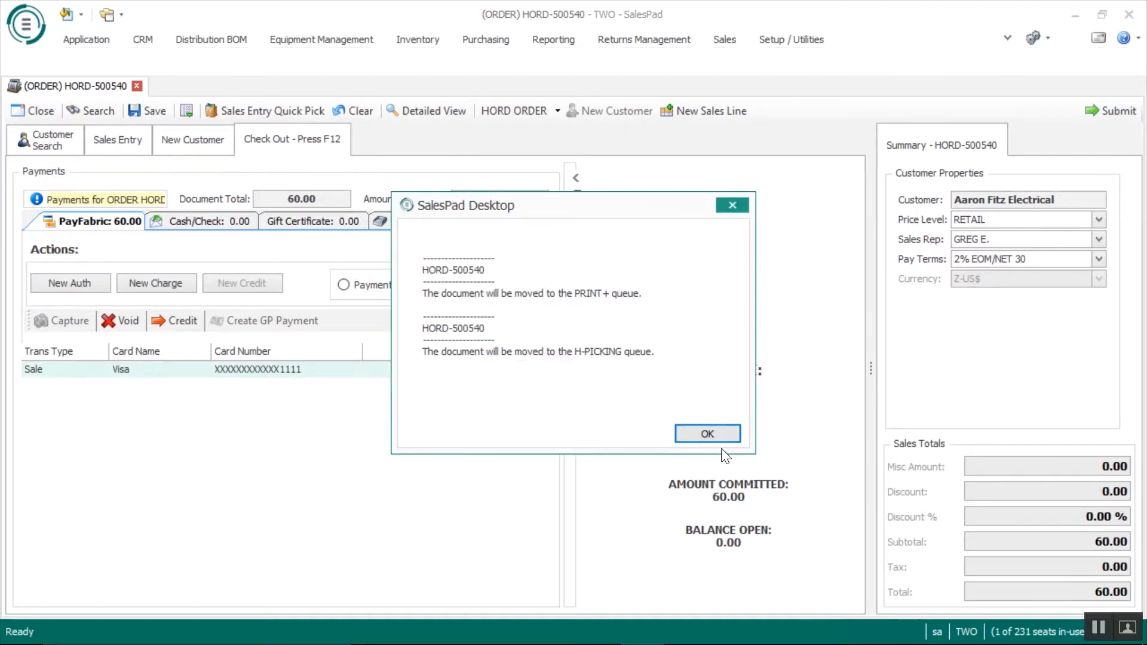
click(707, 433)
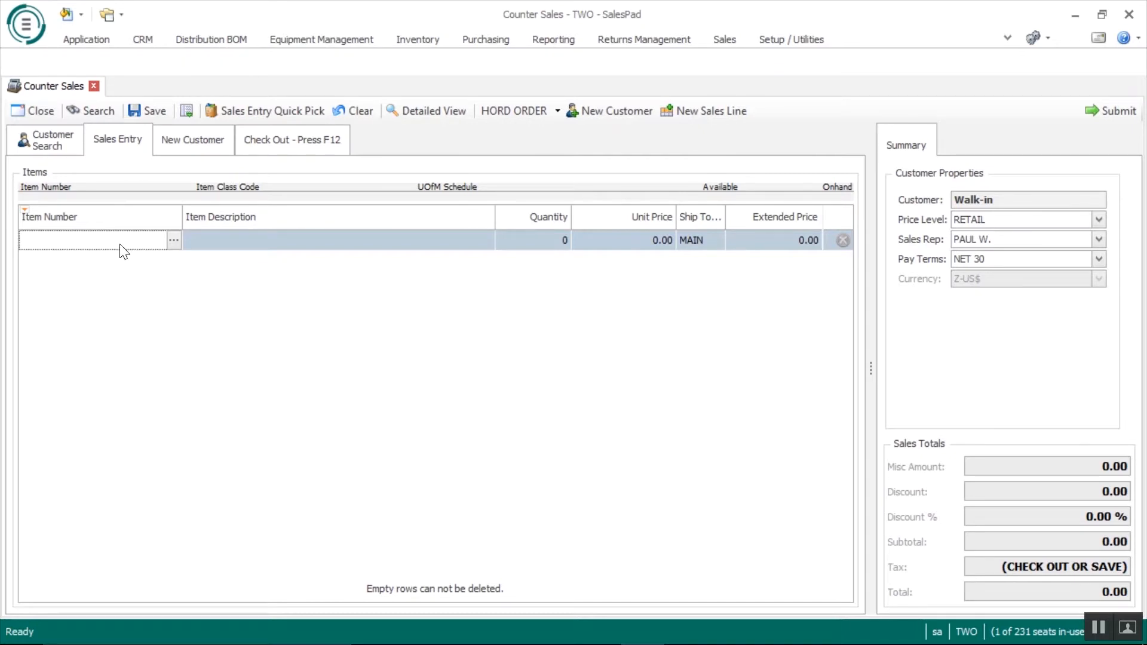
- Add item HD-20 with a quantity of 2 to a walk-in sale and charge it to a credit card through the D210 terminal
text(HD-20)
key(Return)
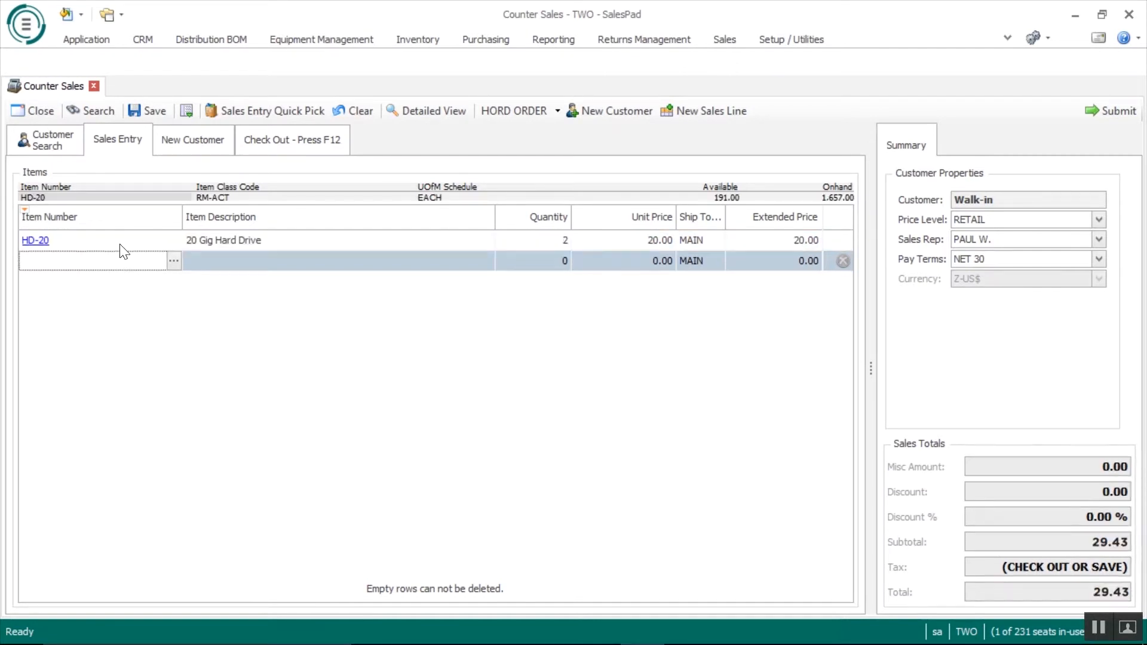
click(326, 138)
click(343, 282)
click(164, 280)
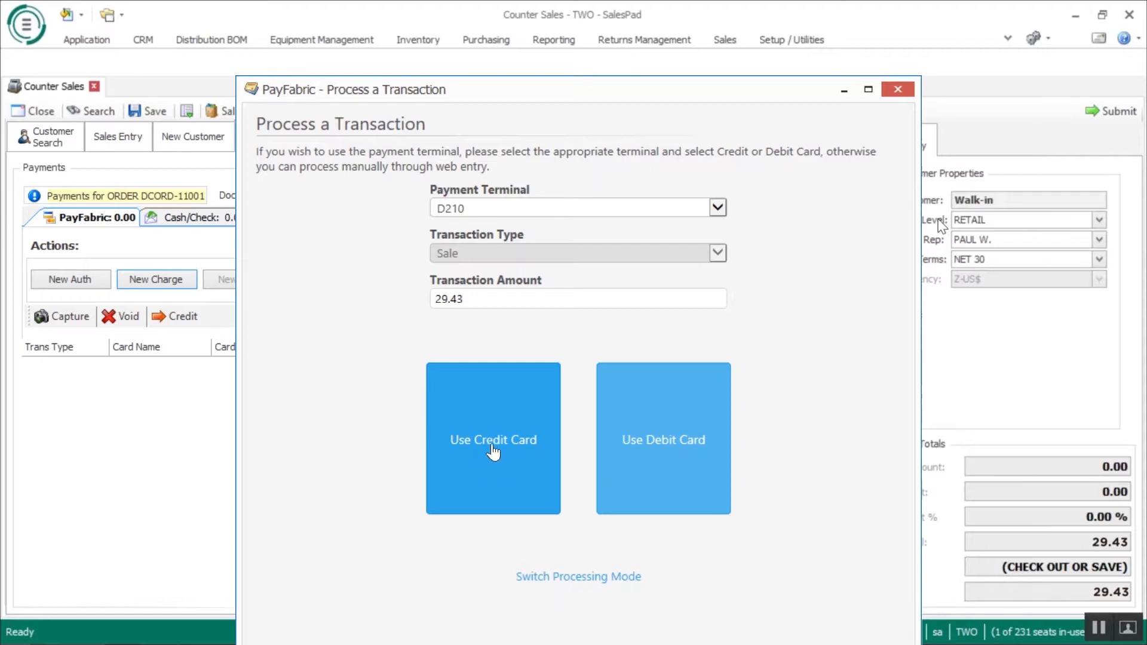
click(491, 445)
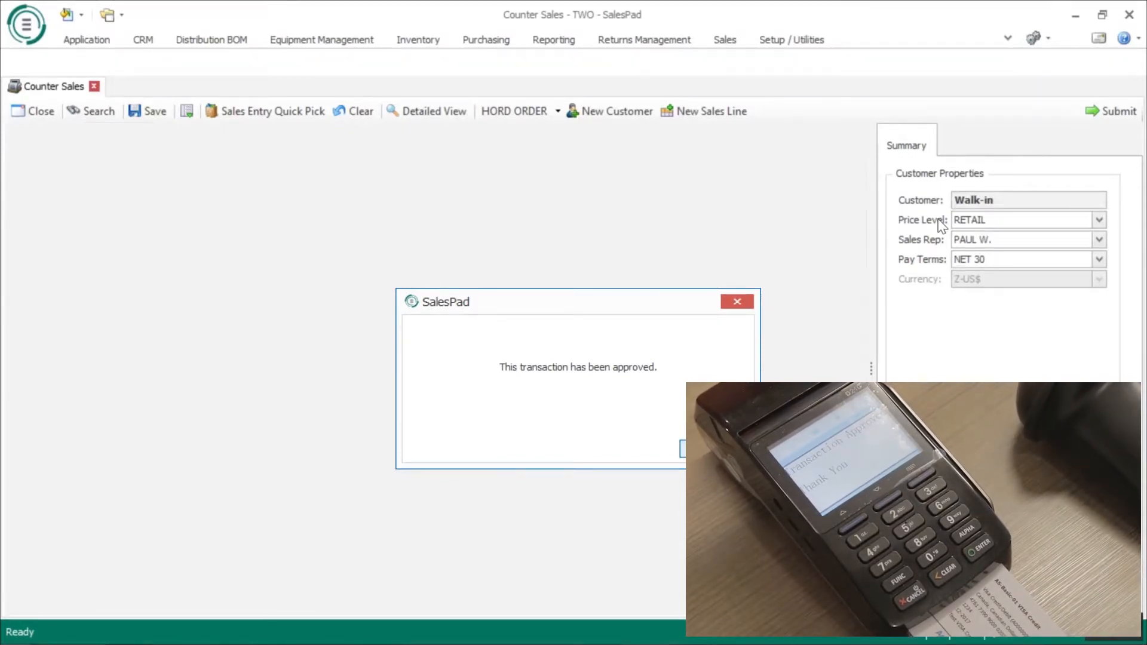
click(696, 450)
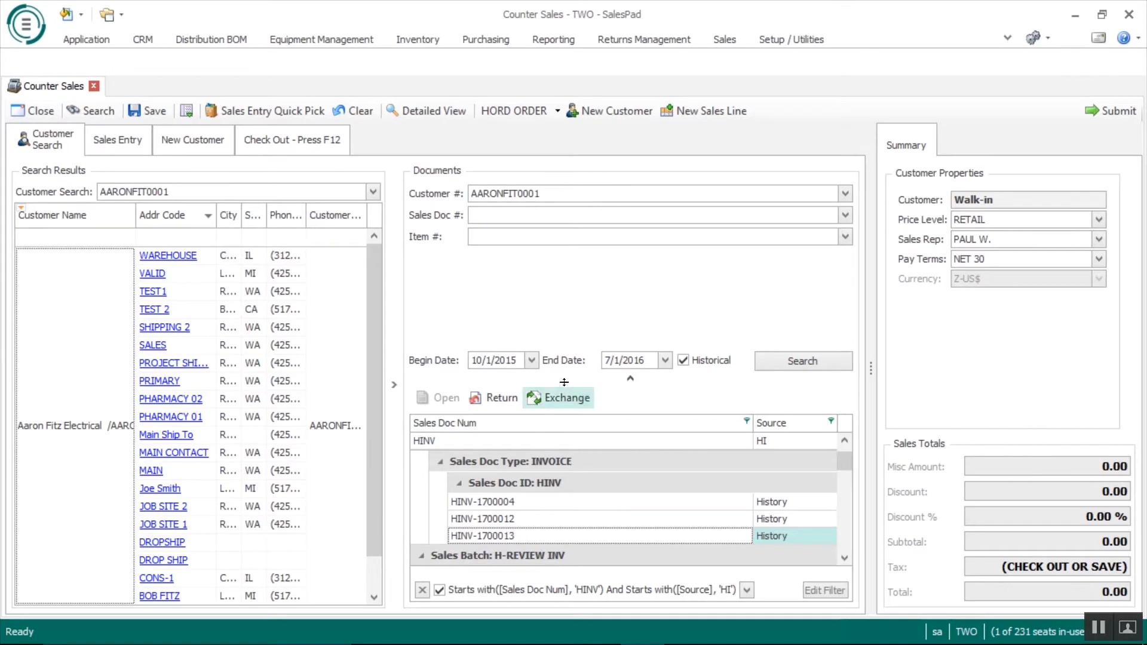
- Create an exchange from the selected historical invoice, returning all 200 units of item 10005, Brake Caliper Assy, Inner
click(552, 396)
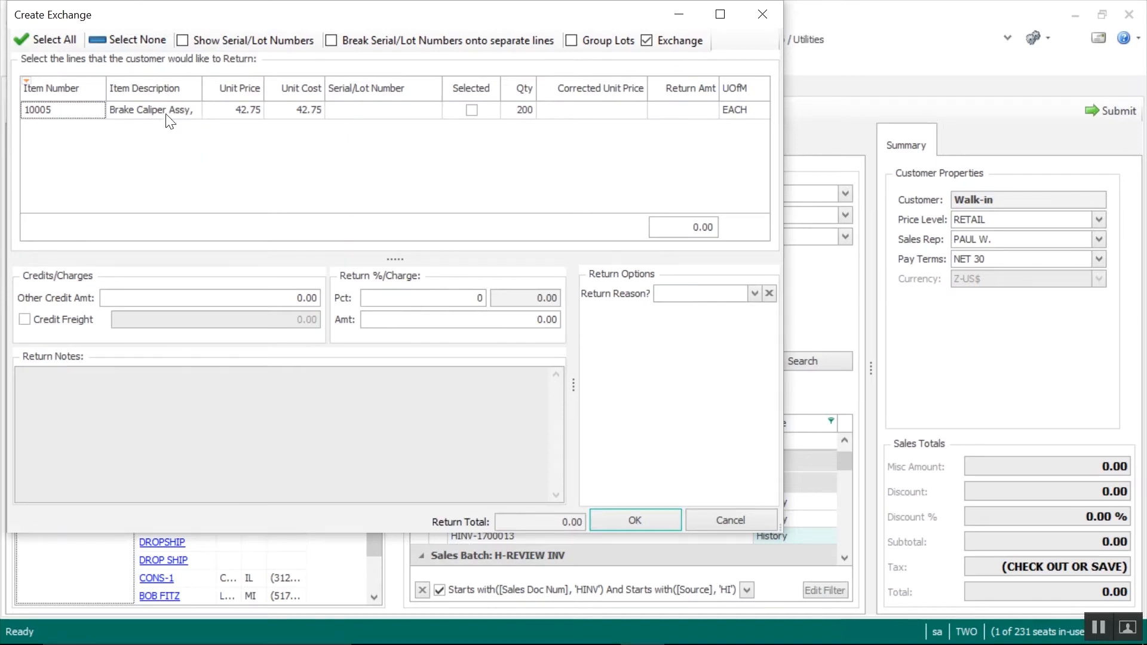
drag(202, 94, 281, 97)
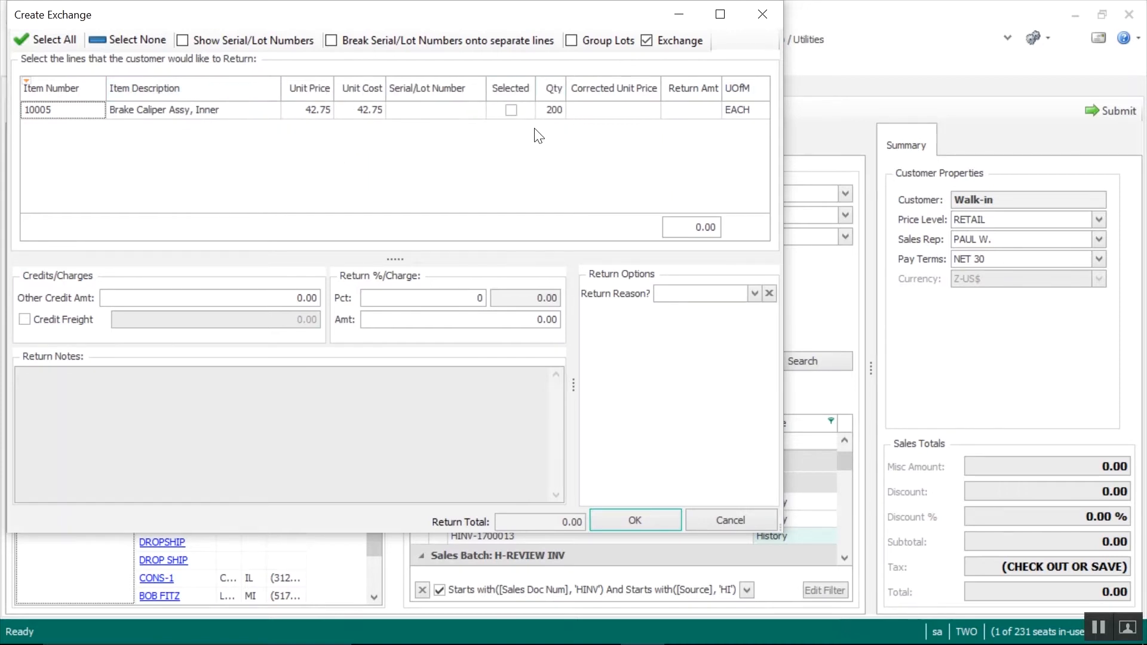
click(511, 110)
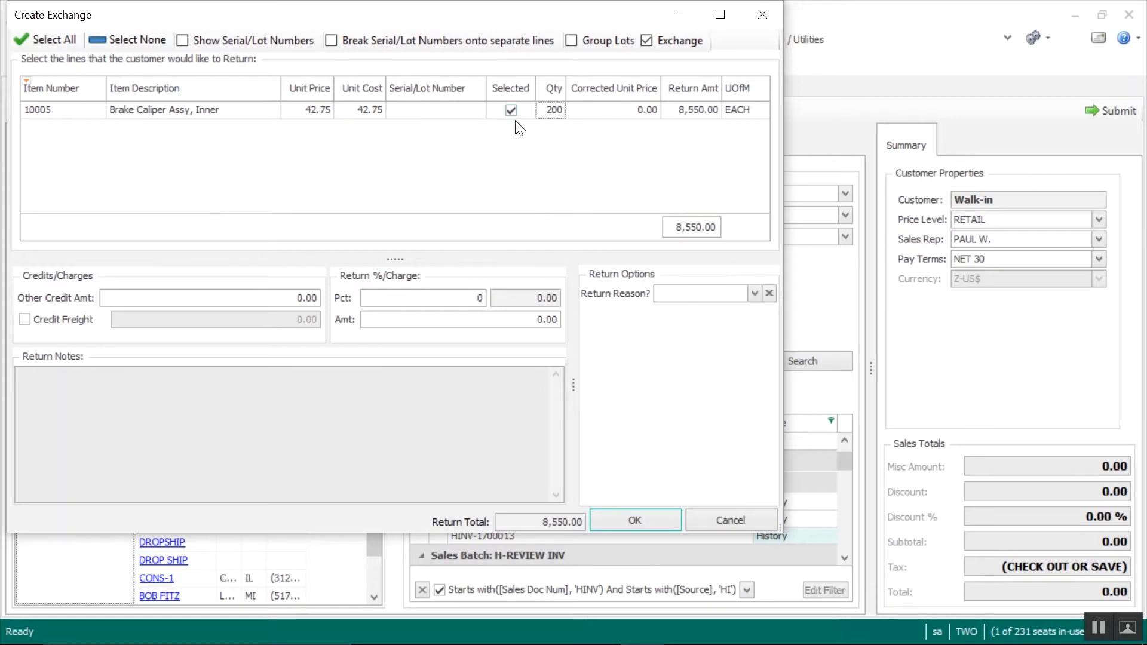
click(635, 522)
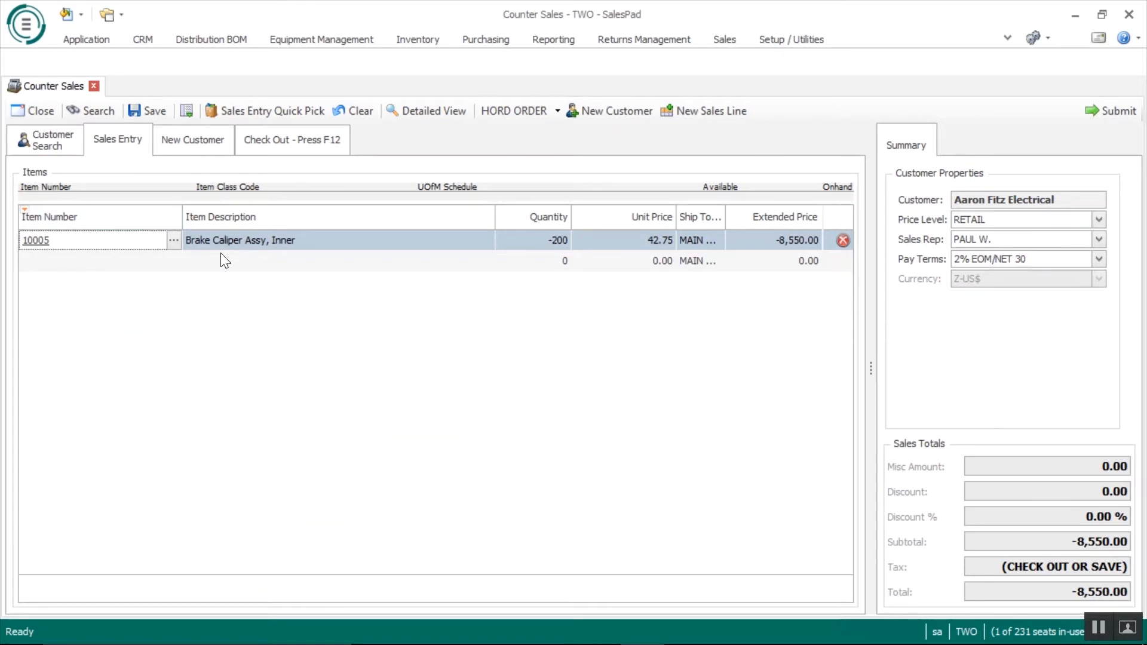
- Add replacement item 10004 with a quantity of 200 to the exchange
click(100, 261)
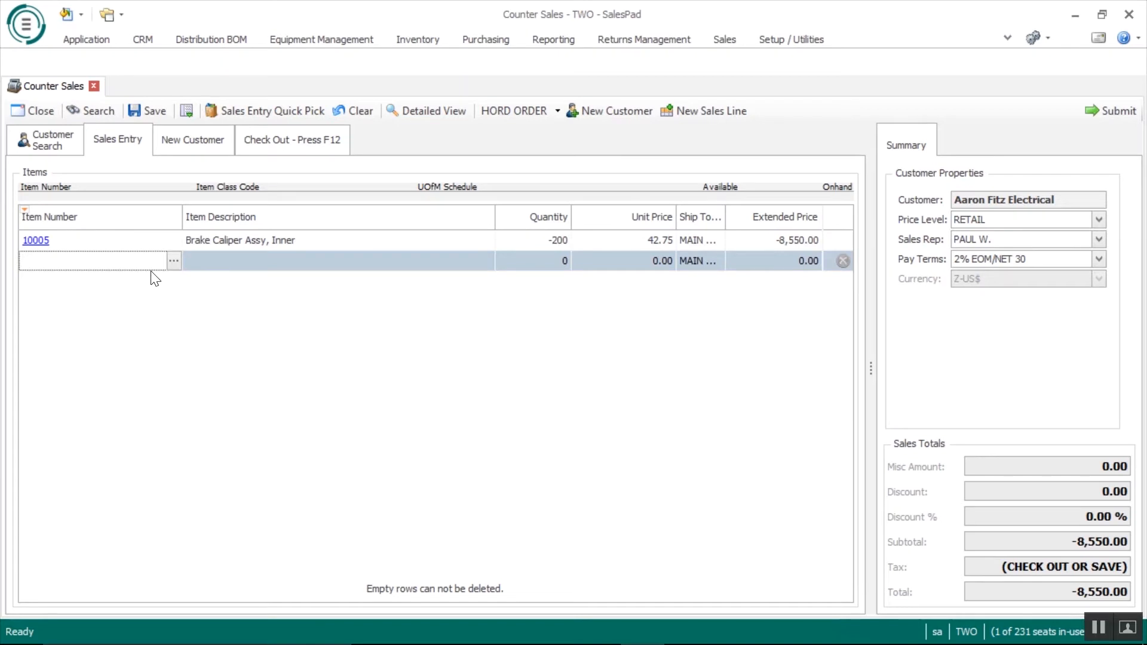
text(10004)
key(Tab)
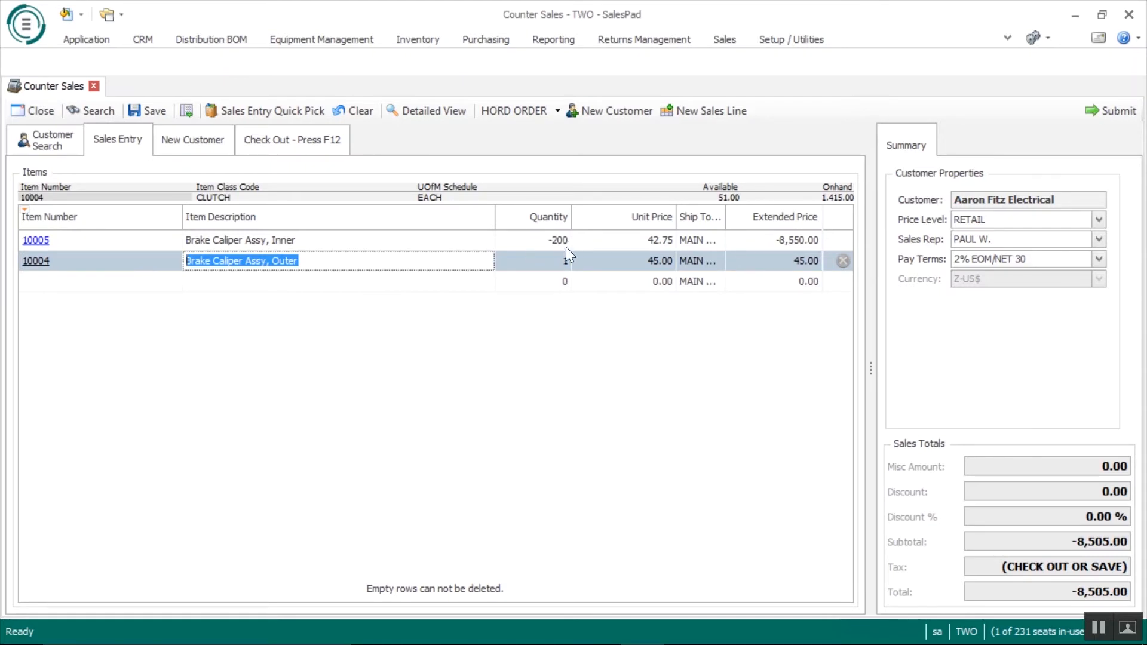
click(558, 261)
key(BackSpace)
text(200)
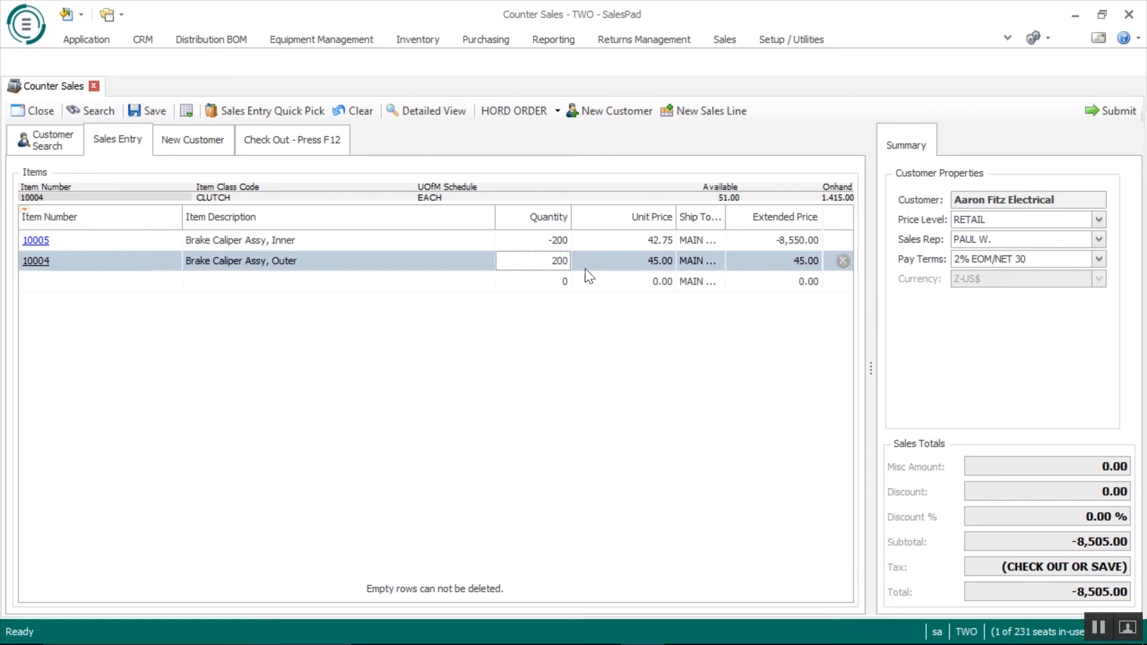
key(Tab)
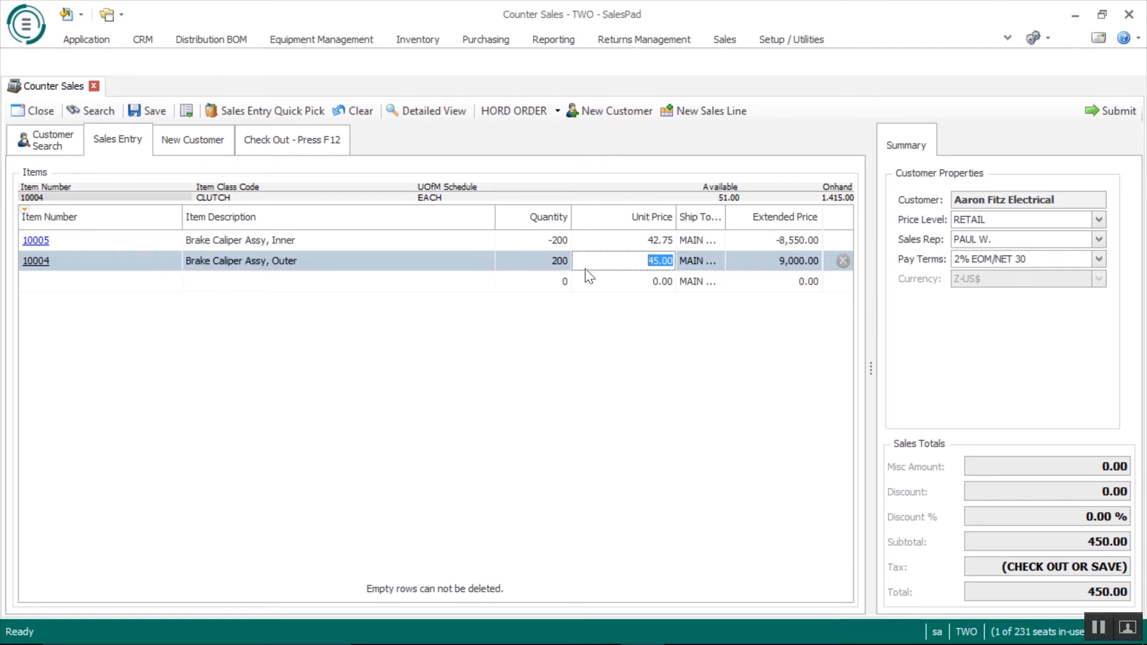
- Check out the exchange and record a cash payment with 500.00 tendered
click(297, 139)
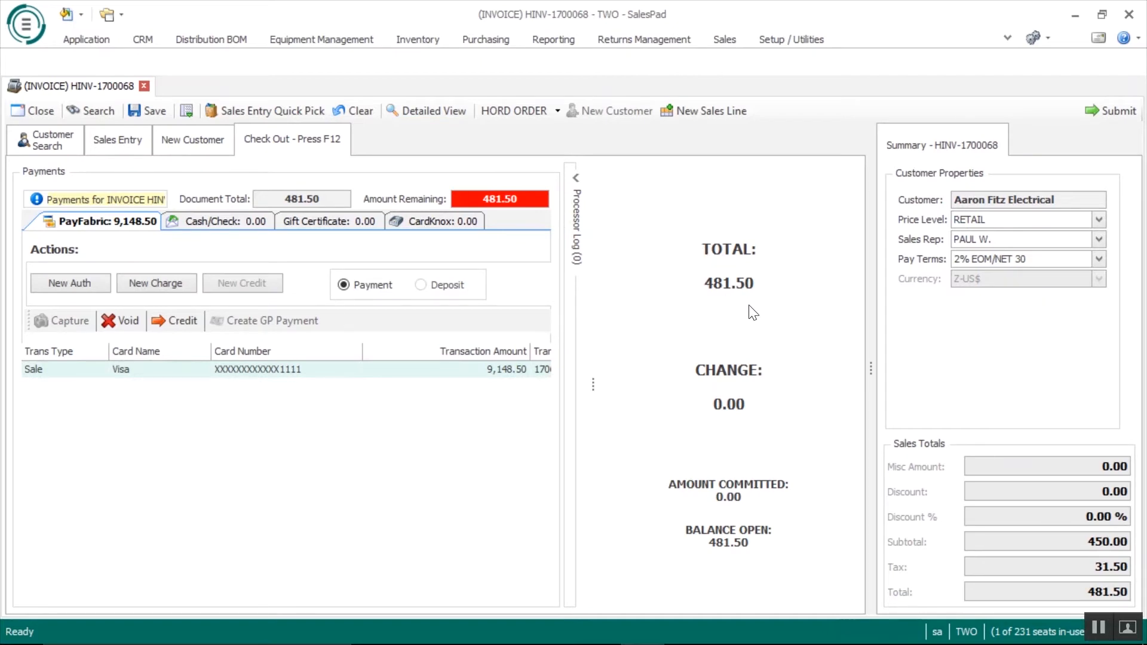
click(233, 225)
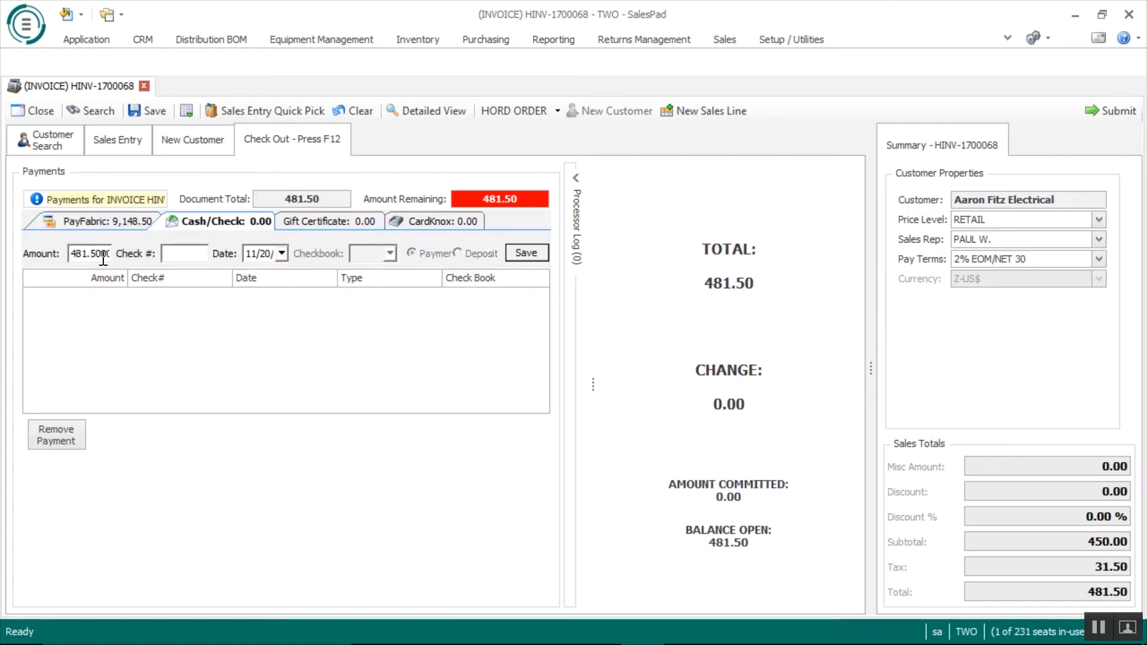
key(Right)
key(Right)
key(Right)
key(Right)
key(Right)
key(Right)
key(Right)
key(BackSpace)
key(BackSpace)
key(BackSpace)
key(BackSpace)
key(BackSpace)
key(BackSpace)
key(BackSpace)
key(BackSpace)
text(50)
key(Tab)
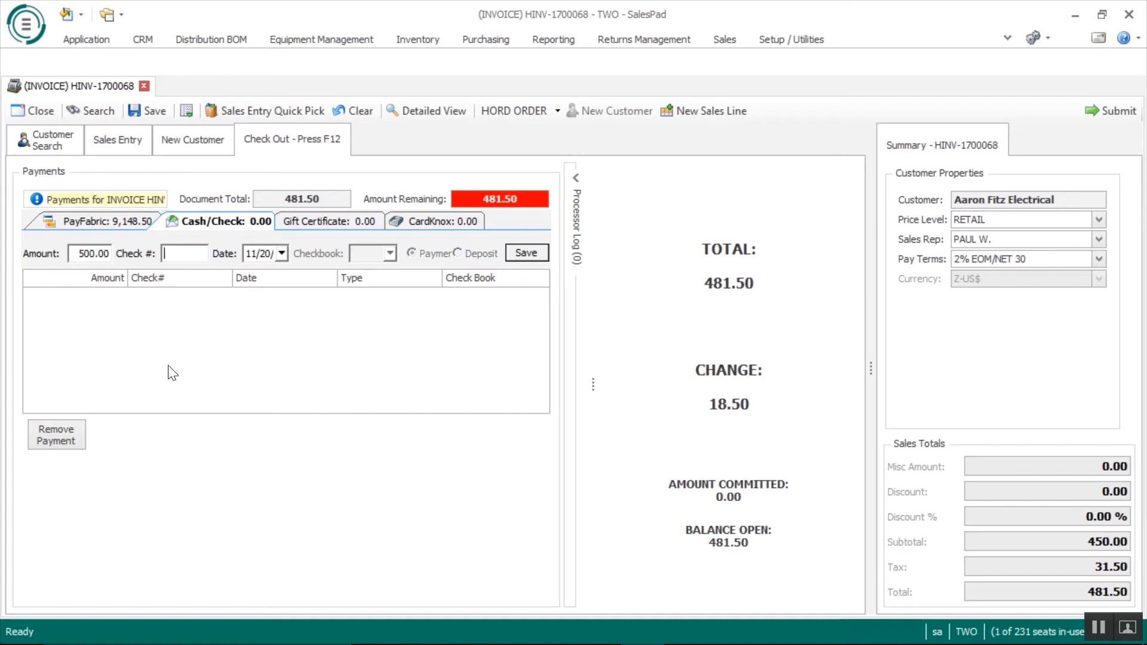
click(528, 254)
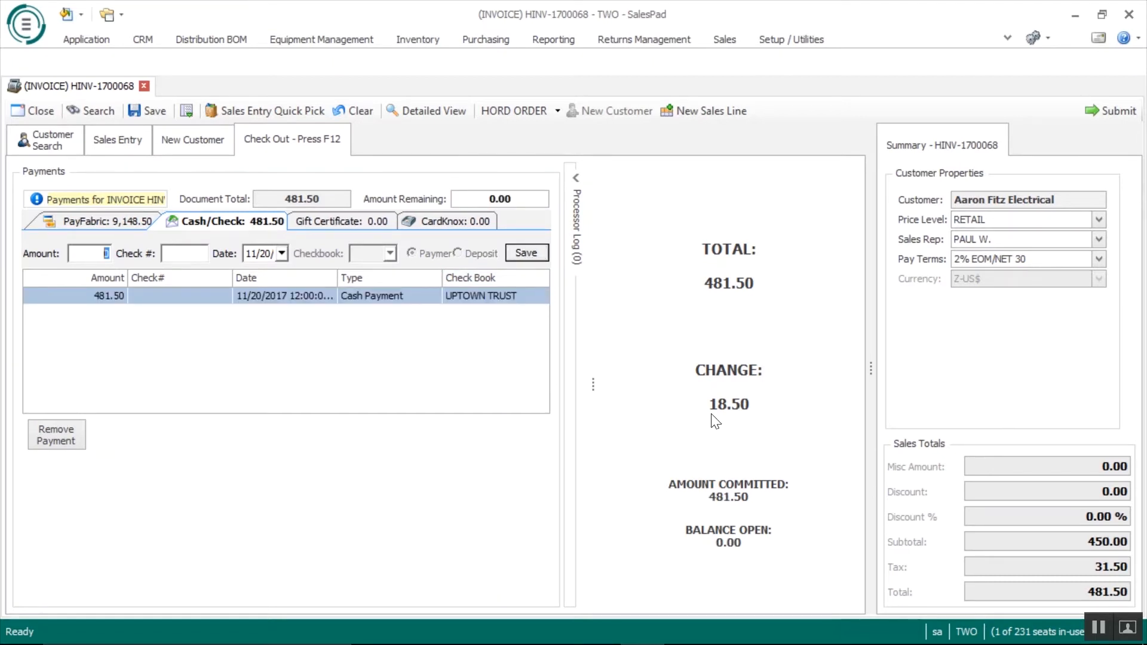
- Submit the paid exchange invoice and acknowledge its move to the H-REVIEW INV queue
click(1113, 111)
click(632, 391)
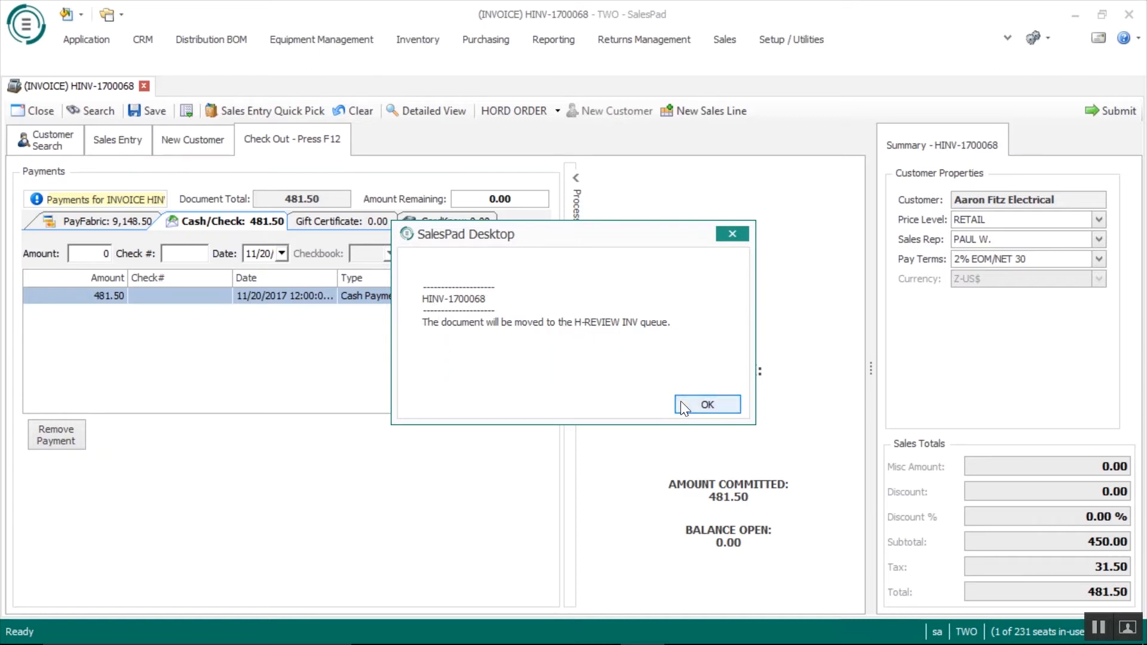
click(719, 407)
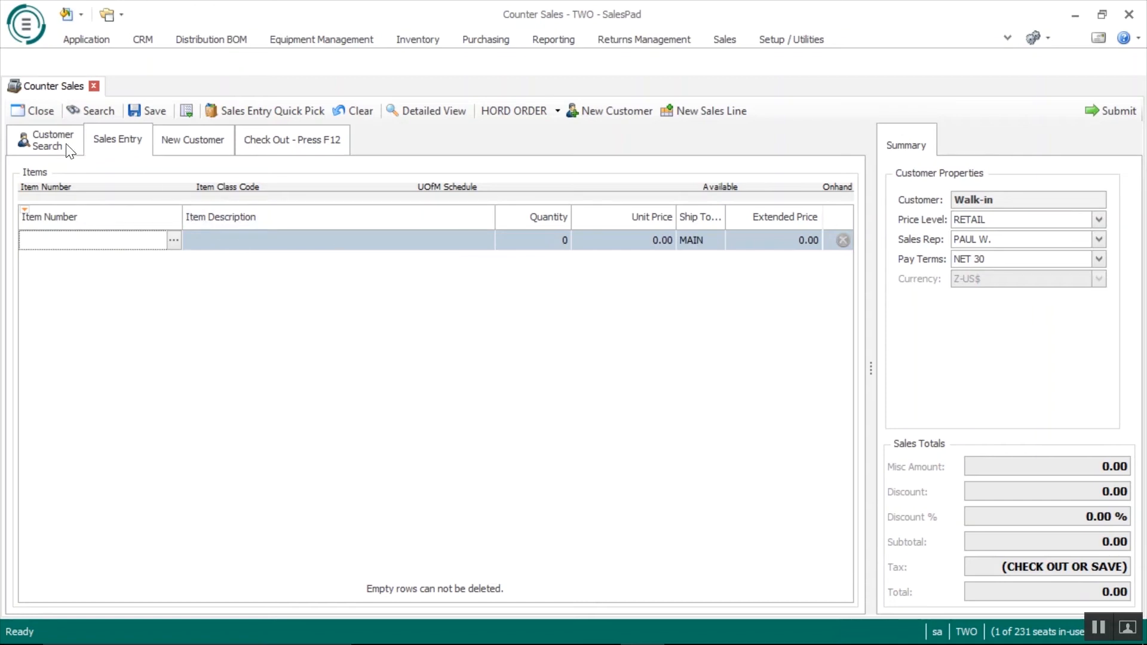
- Search for the customer Aaron Fitz Electrical to list its addresses and historical sales documents
drag(142, 193, 59, 196)
text(Aaron Fitz Electrical)
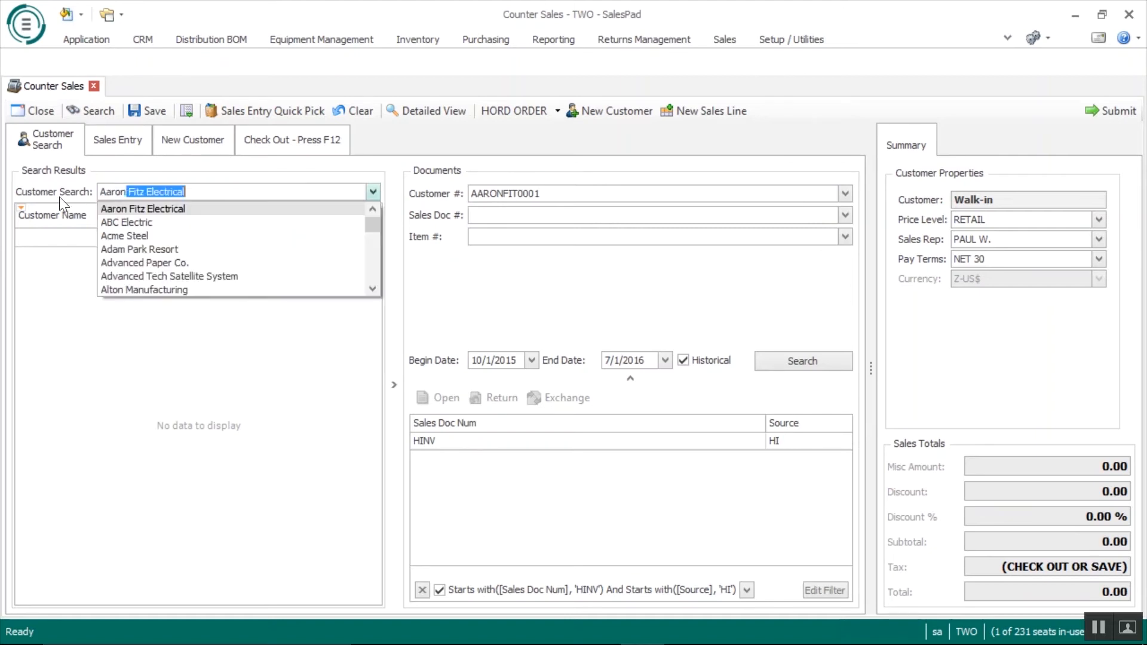
key(Return)
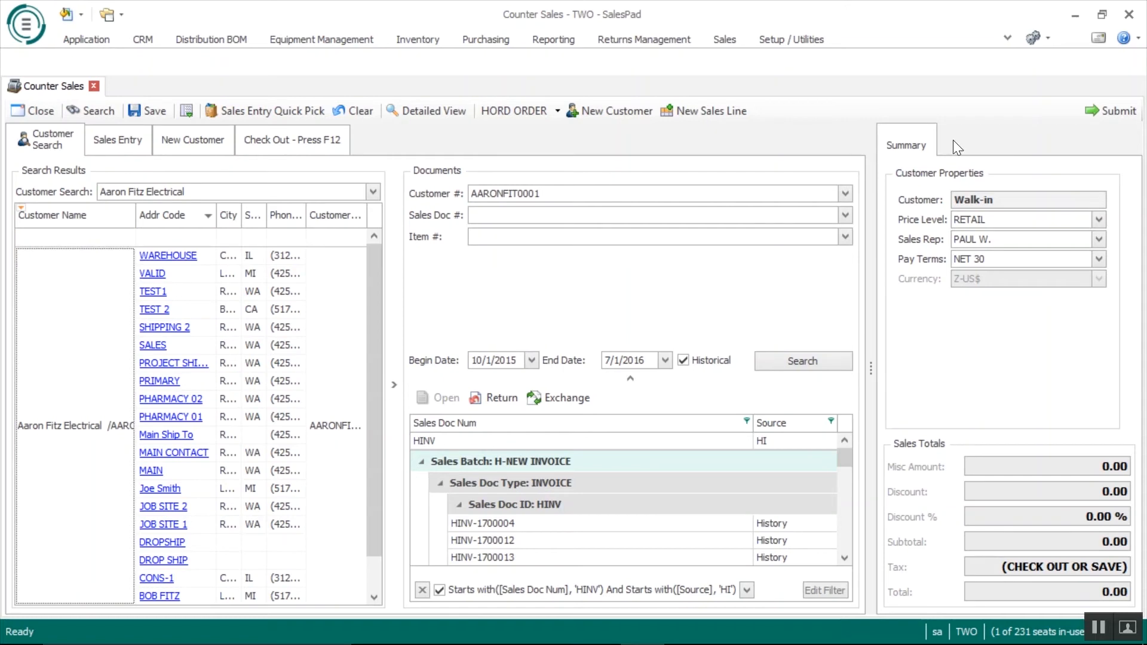
- Lock the screen and unlock it again by entering the account password
click(1049, 37)
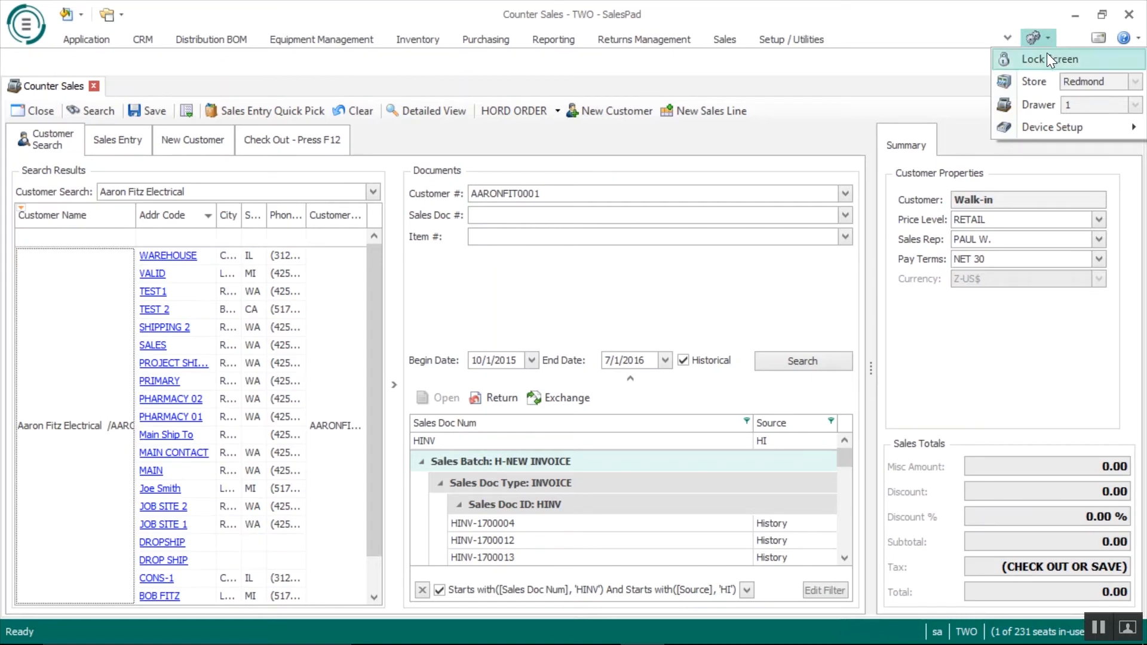
click(1047, 55)
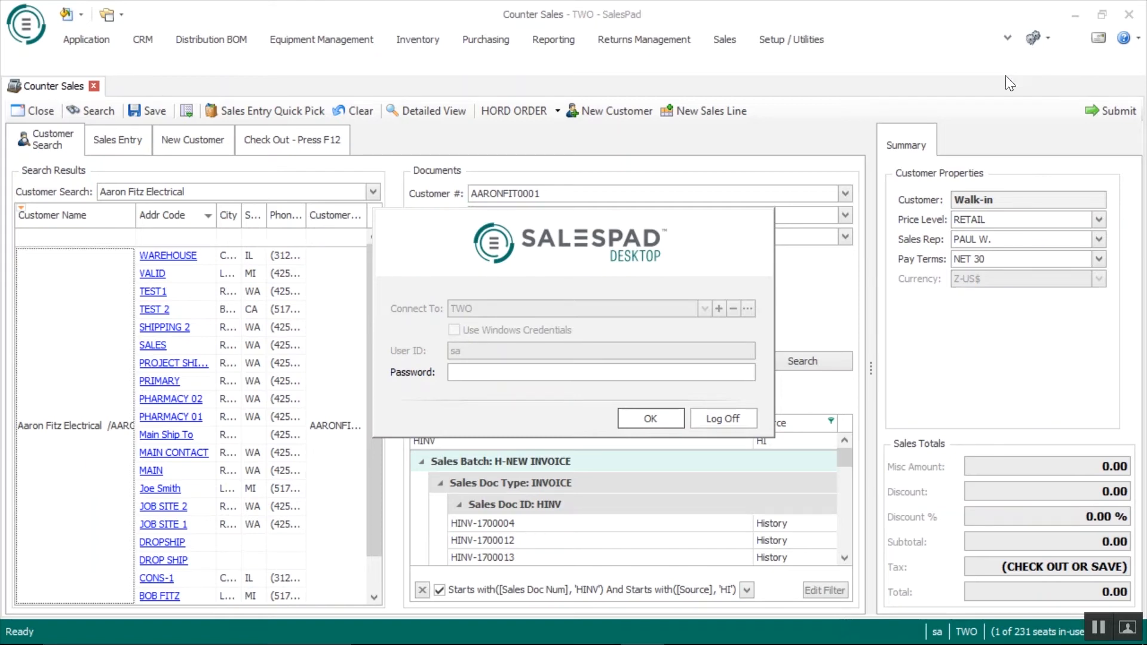
text(***)
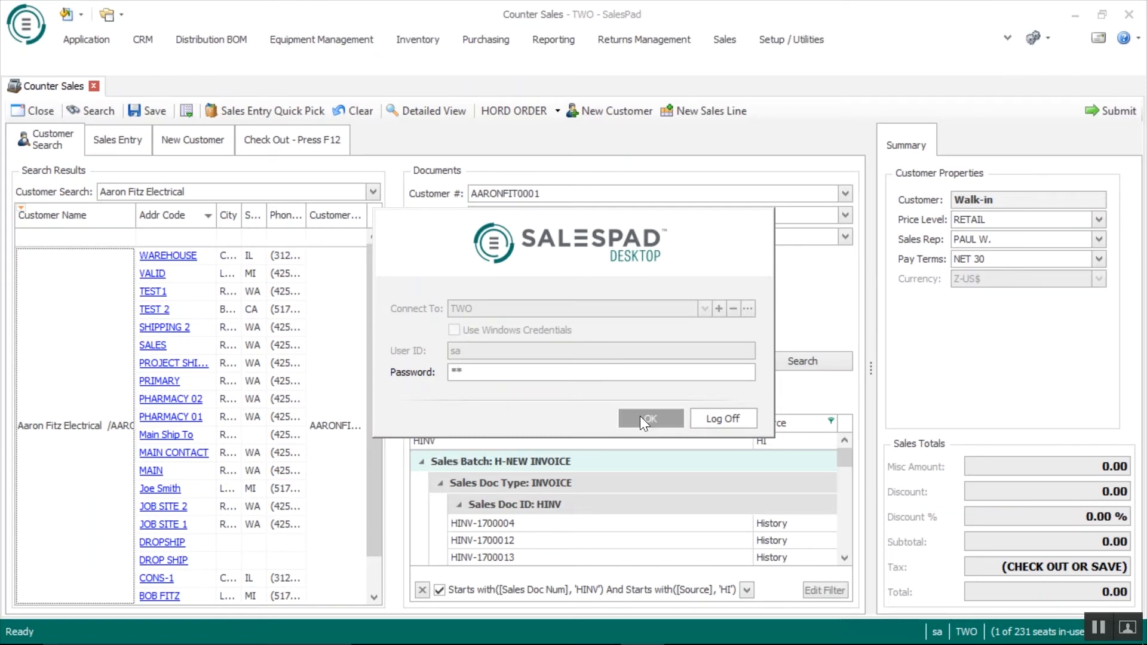
click(648, 417)
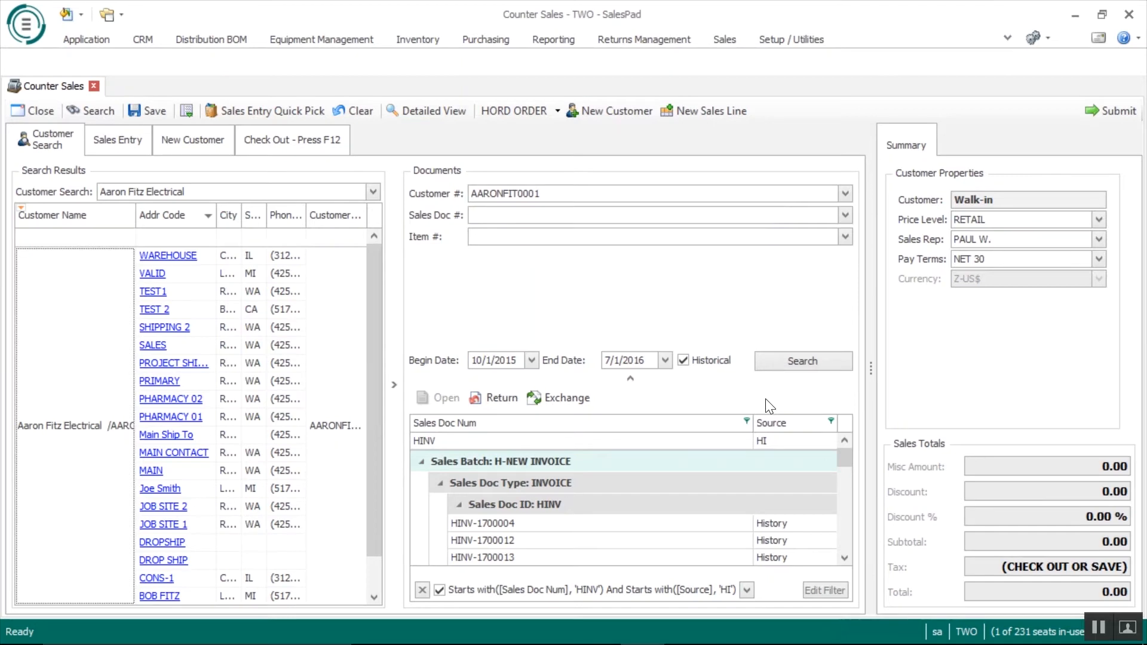
- Open the store, drawer and device setup options for review
click(1048, 36)
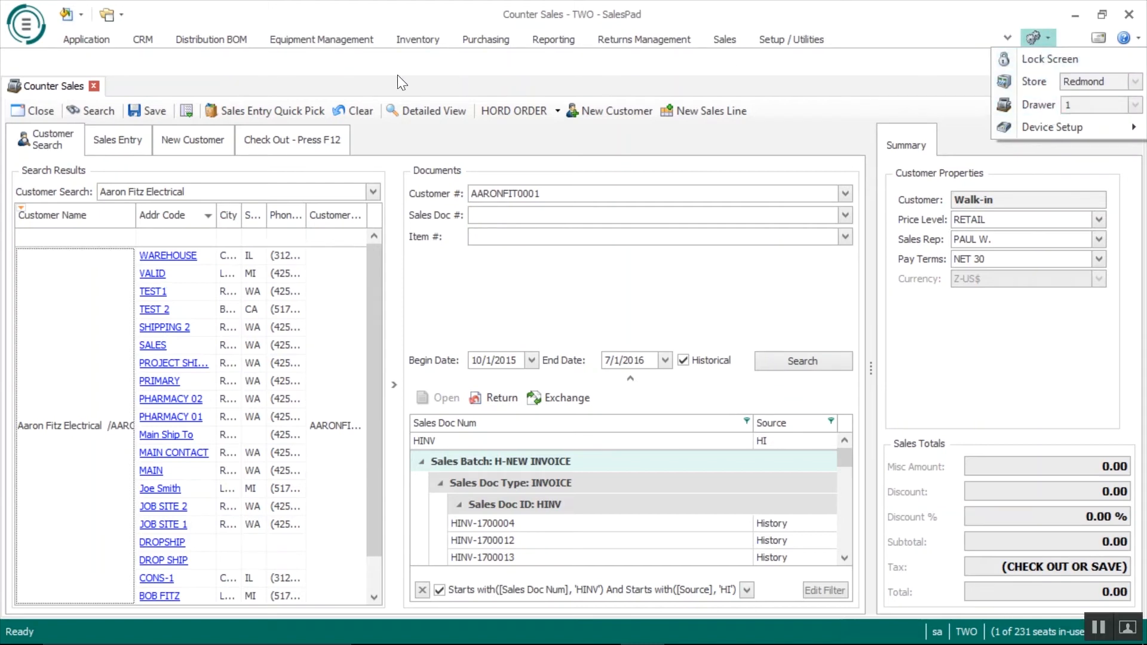
- Open Store Setup and widen the assigned and unassigned users area to review the stores, drawers and user assignments
click(123, 16)
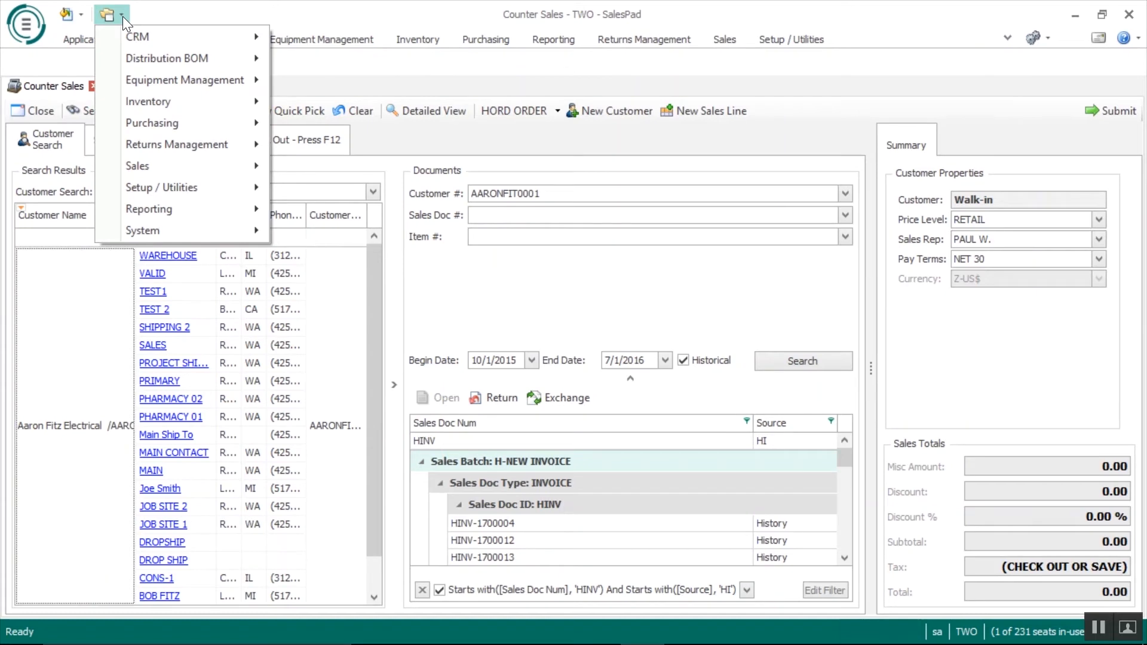
mouse_move(231, 188)
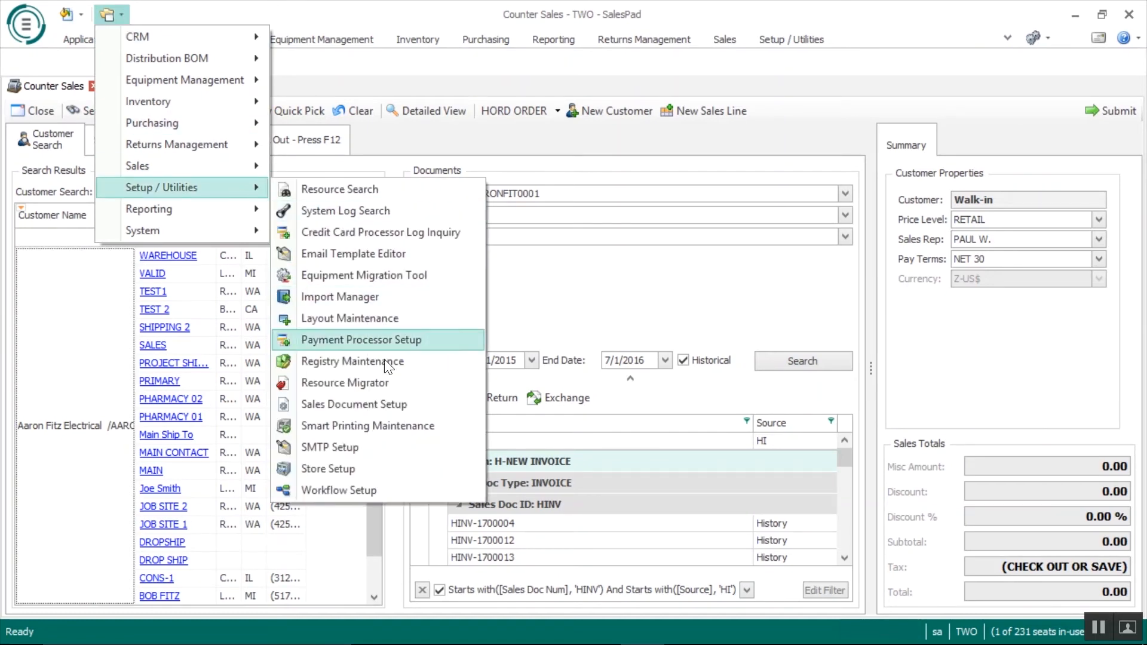
click(330, 469)
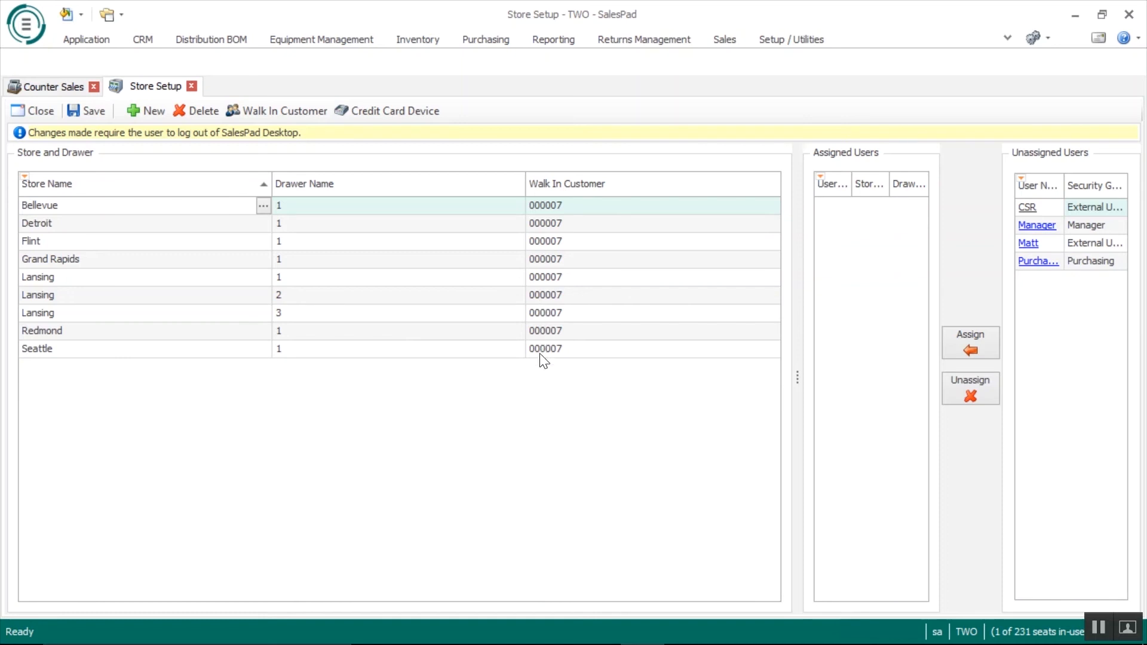
drag(797, 377, 739, 389)
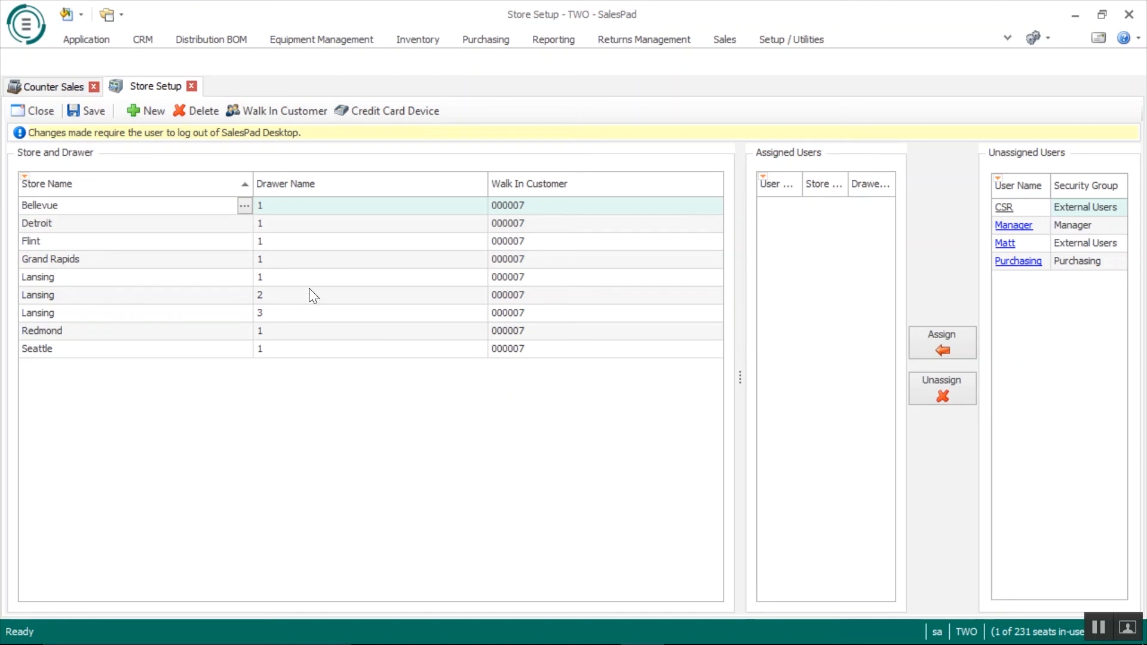
- Open the End Of Day Quick Report - Grand Rapids from the saved reports in Quick Reports
click(552, 45)
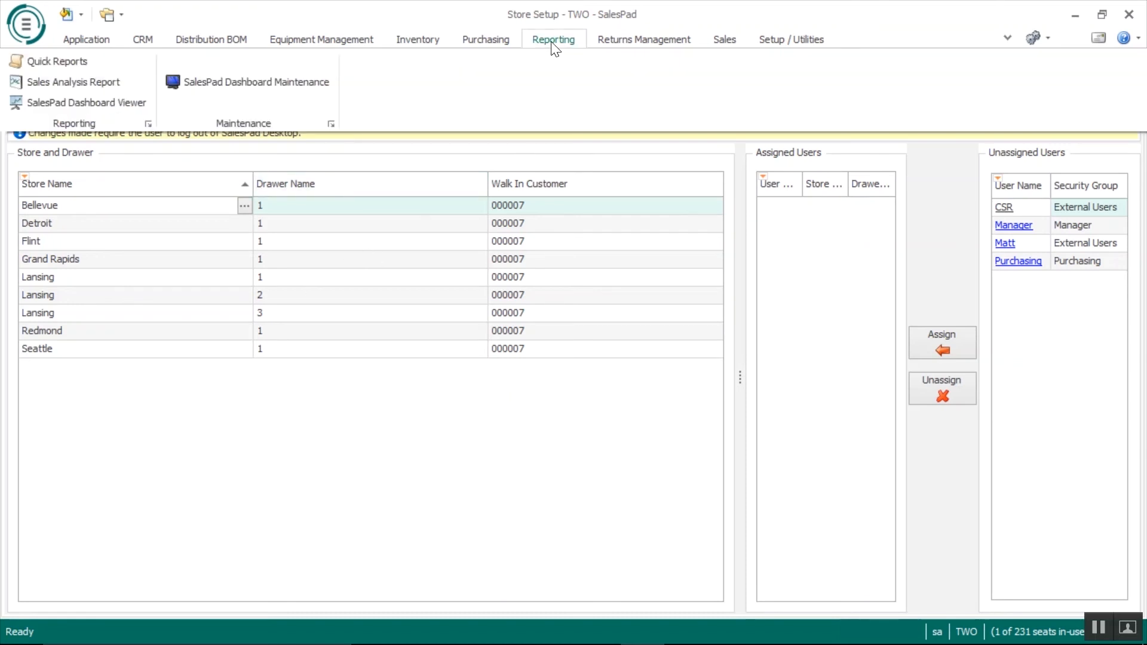
click(63, 63)
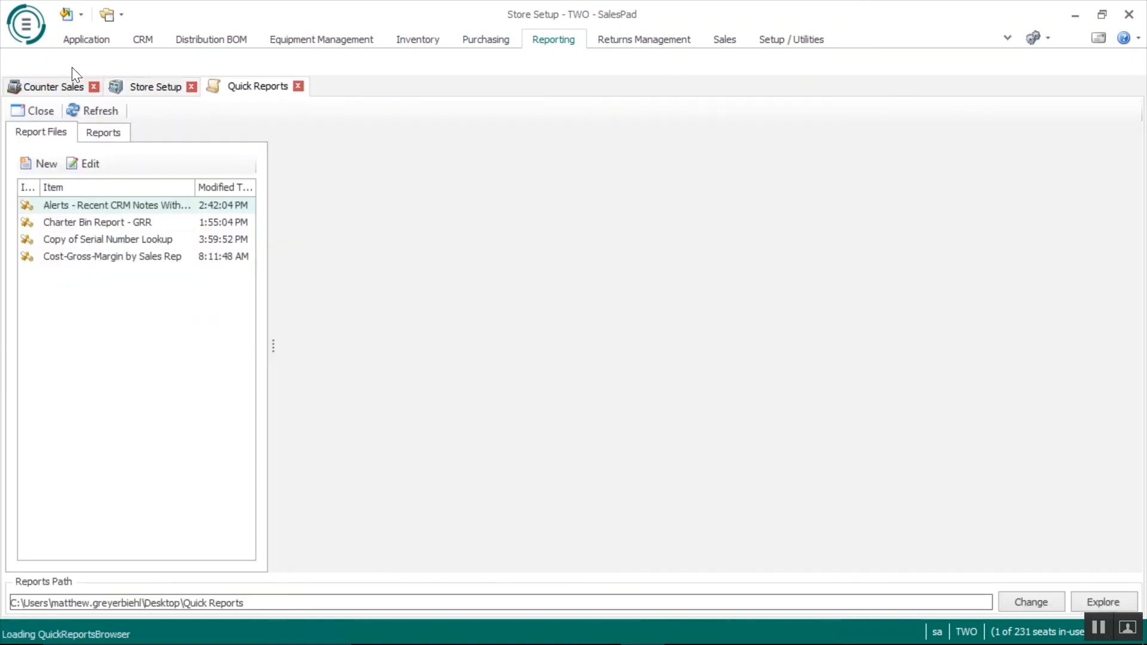
click(103, 136)
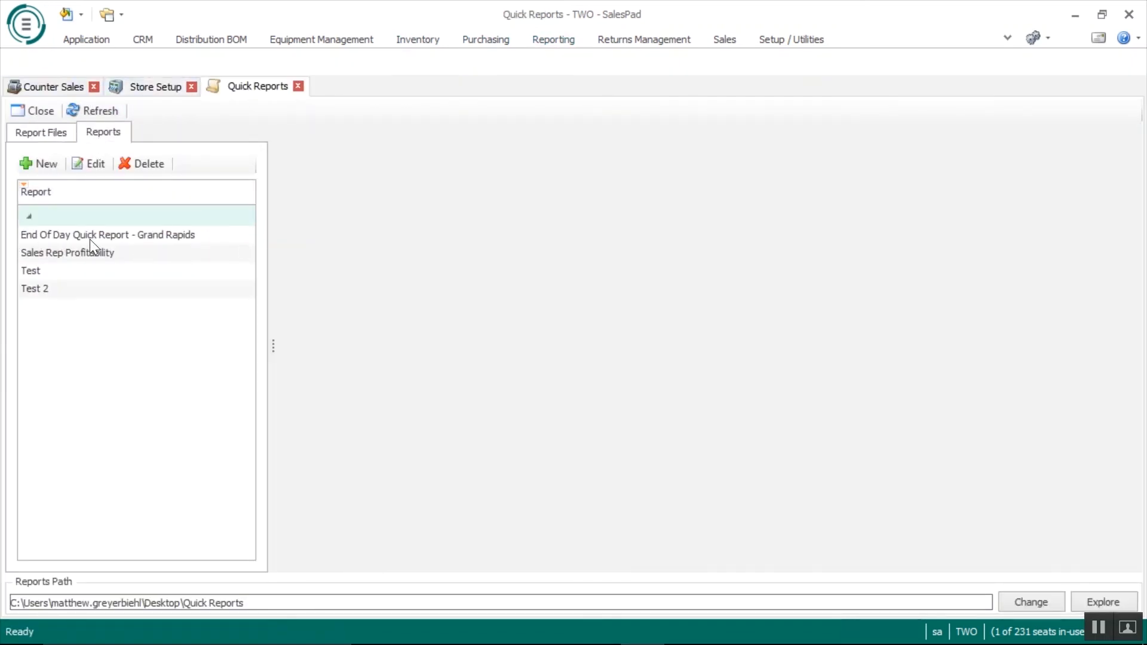
click(113, 237)
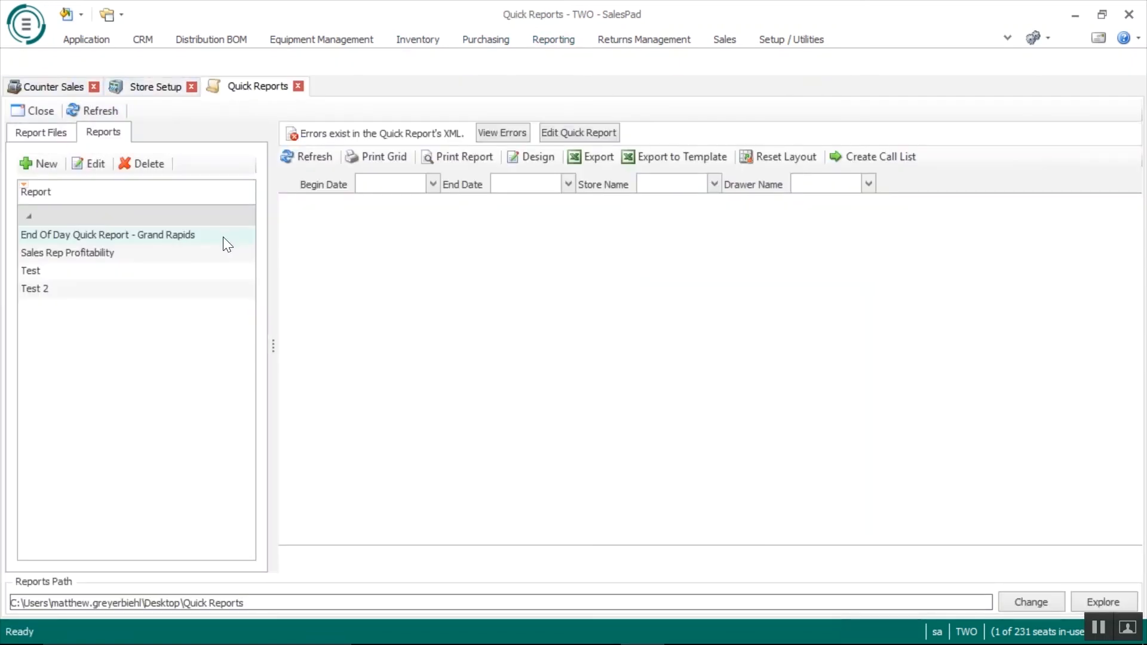
- Set both the begin date and the end date of the end-of-day report to 11/20/2017
click(432, 184)
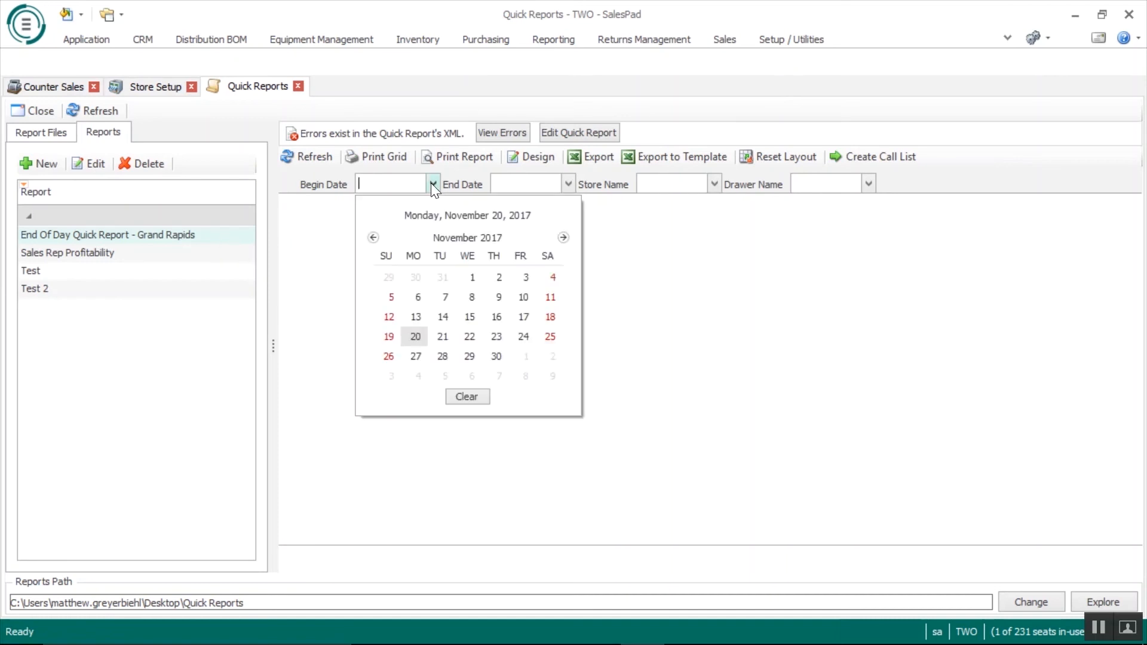
click(412, 334)
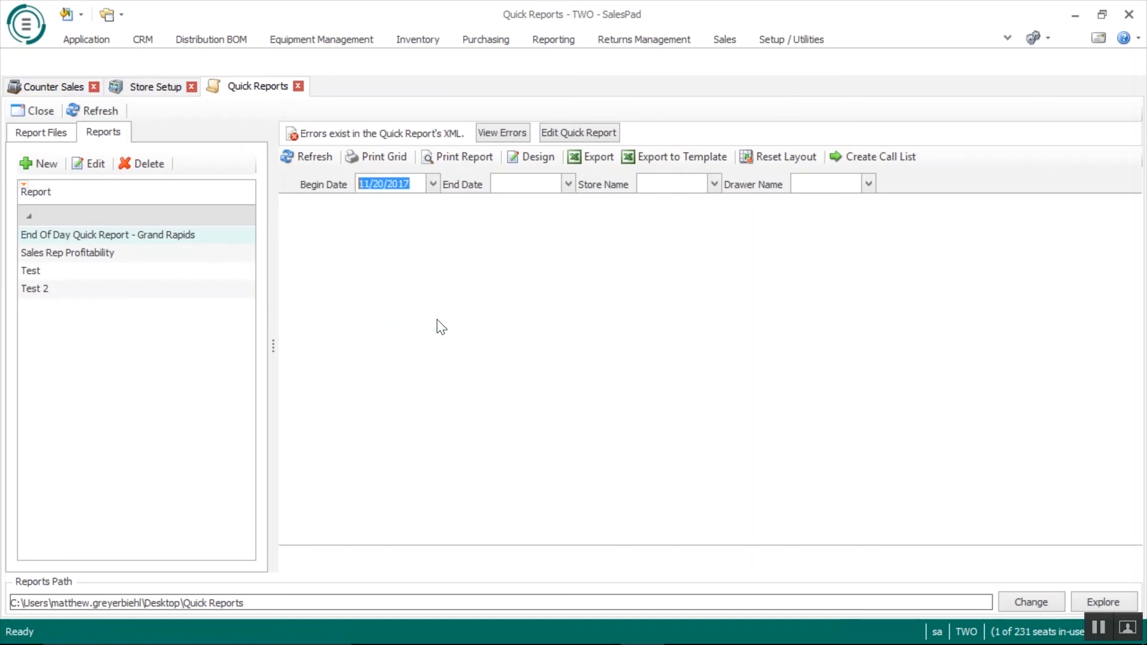
click(568, 186)
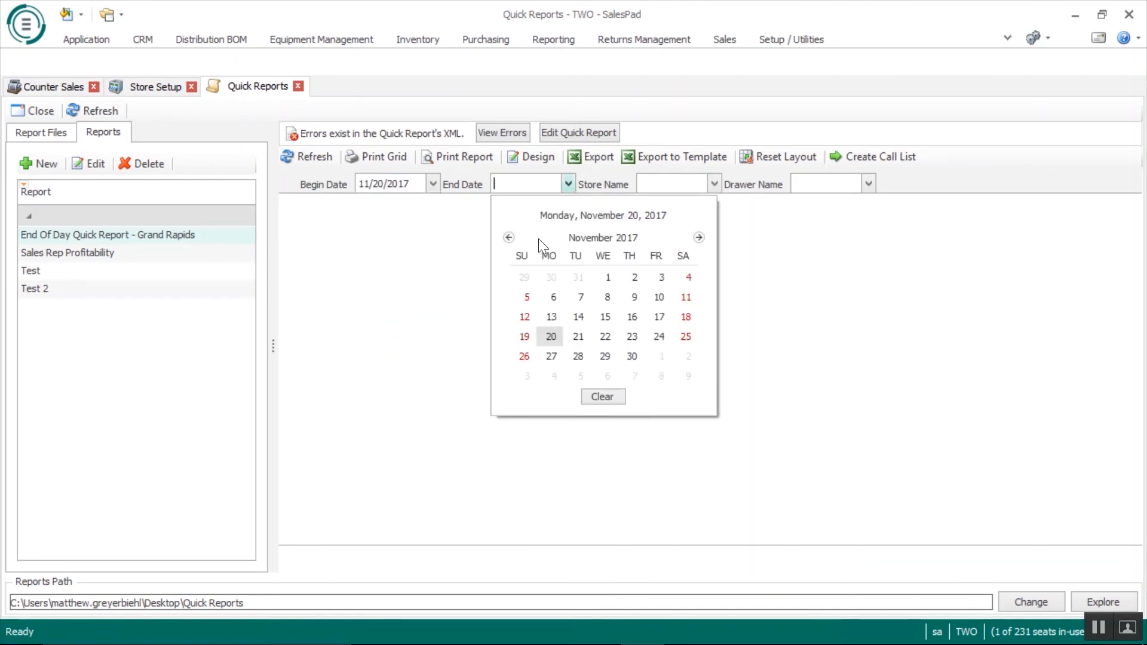
click(551, 336)
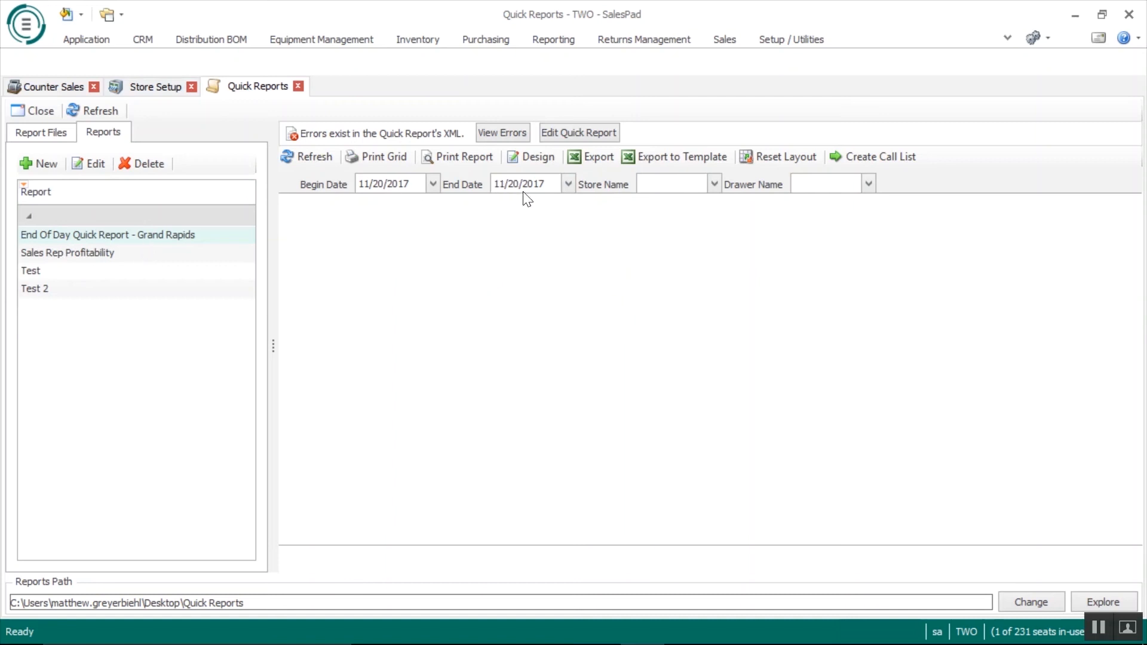
- Run the end-of-day report for store Redmond and drawer 1, and generate its printable version
click(714, 185)
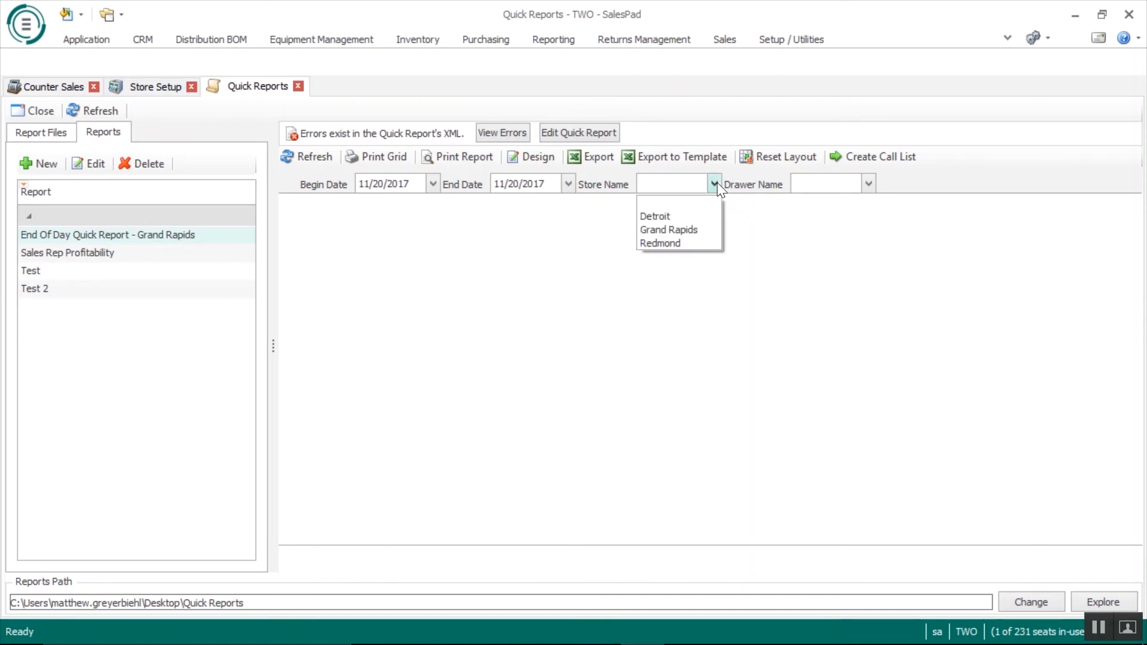
click(661, 243)
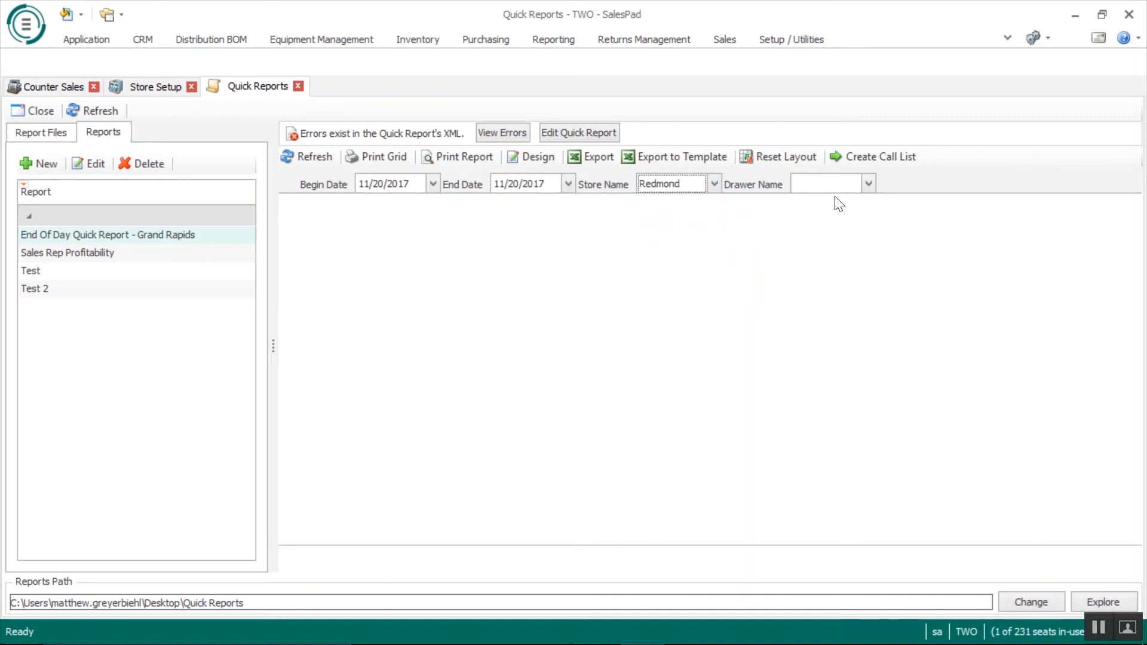
click(869, 188)
click(797, 220)
click(308, 159)
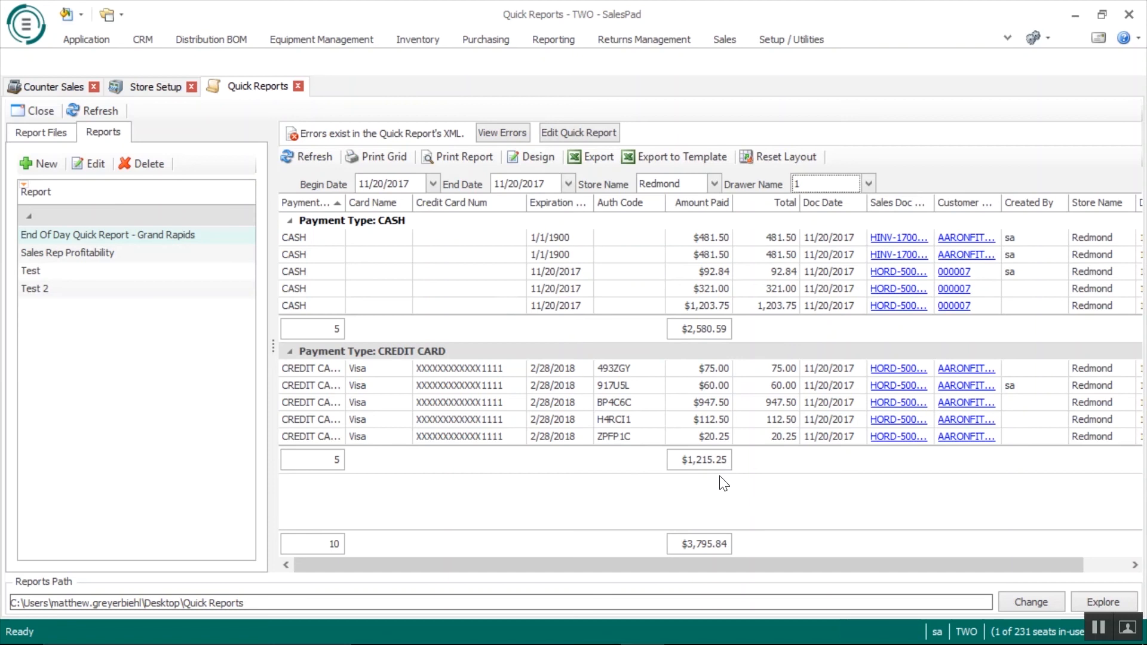
click(466, 156)
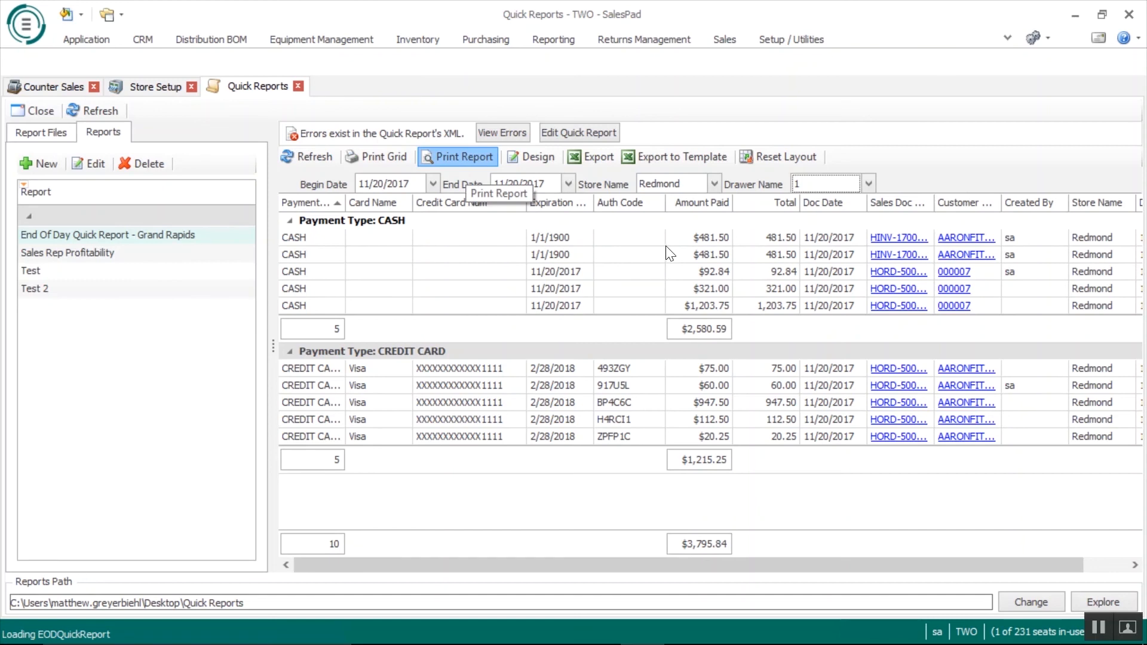